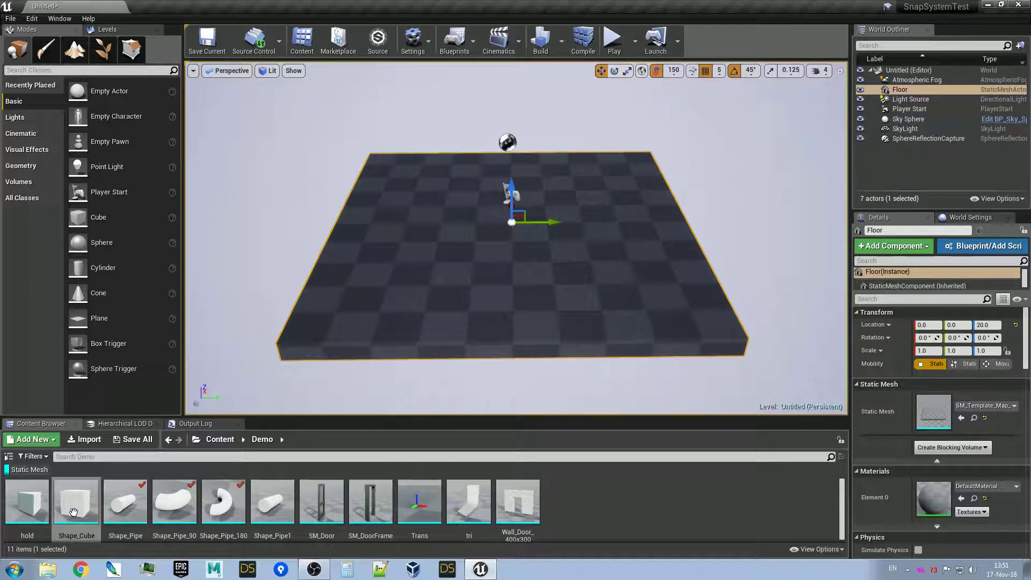
Place a Shape_Cube on the floor and duplicate it once beside it and once on top.
{"action": "left_click_drag", "start_coordinate": [73, 511], "coordinate": [430, 293]}
{"action": "right_click_drag", "start_coordinate": [430, 292], "coordinate": [449, 333]}
{"action": "left_click_drag", "start_coordinate": [465, 309], "coordinate": [503, 286], "text": "alt"}
{"action": "mouse_move", "coordinate": [458, 252]}
{"action": "left_mouse_down", "text": "alt"}
{"action": "mouse_move", "coordinate": [472, 172]}
{"action": "mouse_move", "coordinate": [486, 230]}
{"action": "mouse_move", "coordinate": [538, 258]}
{"action": "mouse_move", "coordinate": [456, 251]}
{"action": "mouse_move", "coordinate": [466, 251]}
{"action": "left_mouse_up", "text": "alt"}
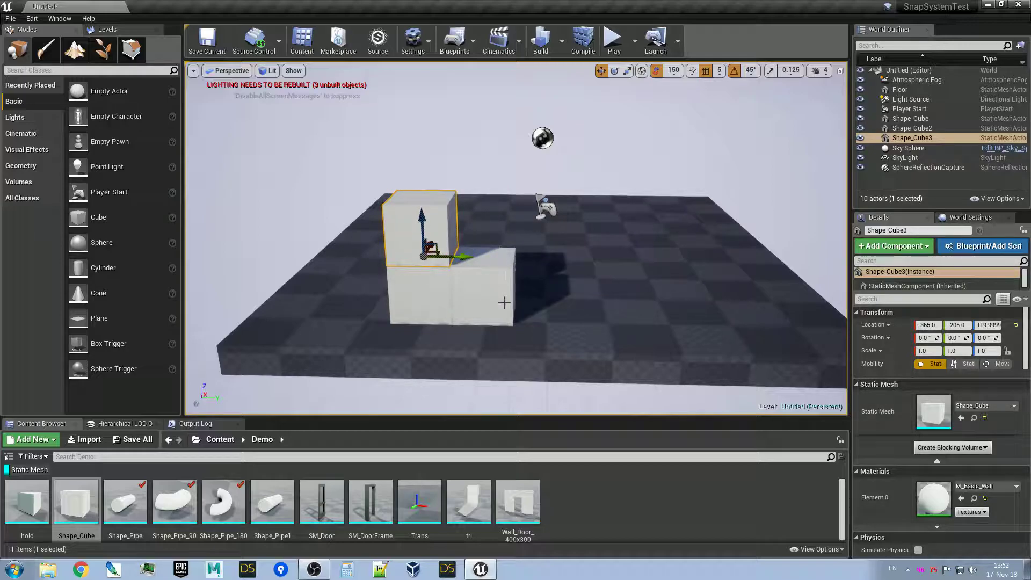
Delete all three Shape_Cube actors from the level.
{"action": "scroll", "coordinate": [519, 292], "scroll_direction": "up", "scroll_amount": 3}
{"action": "right_click_drag", "start_coordinate": [519, 293], "coordinate": [450, 257]}
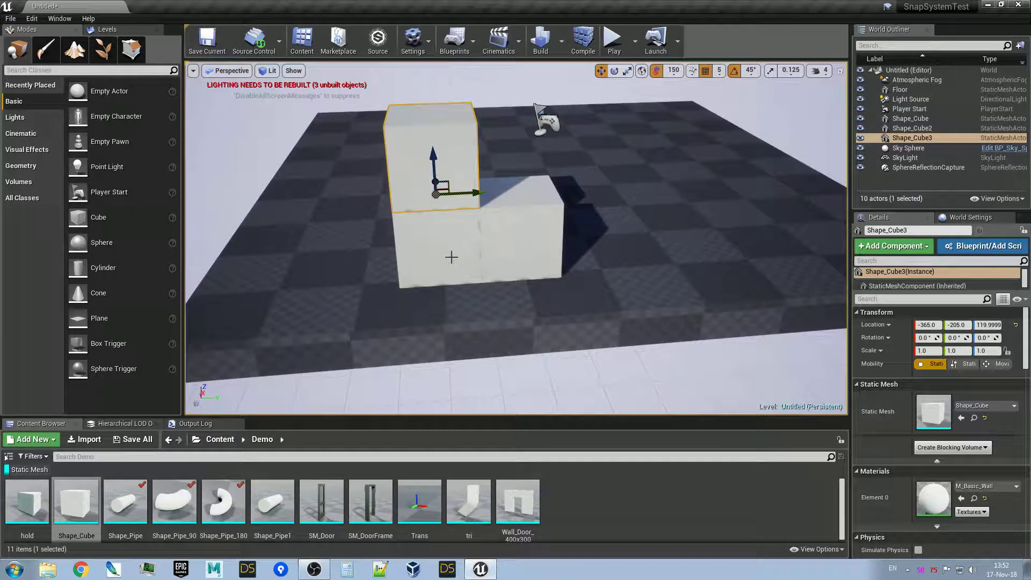
{"action": "left_click", "coordinate": [450, 250], "text": "ctrl"}
{"action": "left_click", "coordinate": [536, 225], "text": "ctrl"}
{"action": "key", "text": "Delete"}
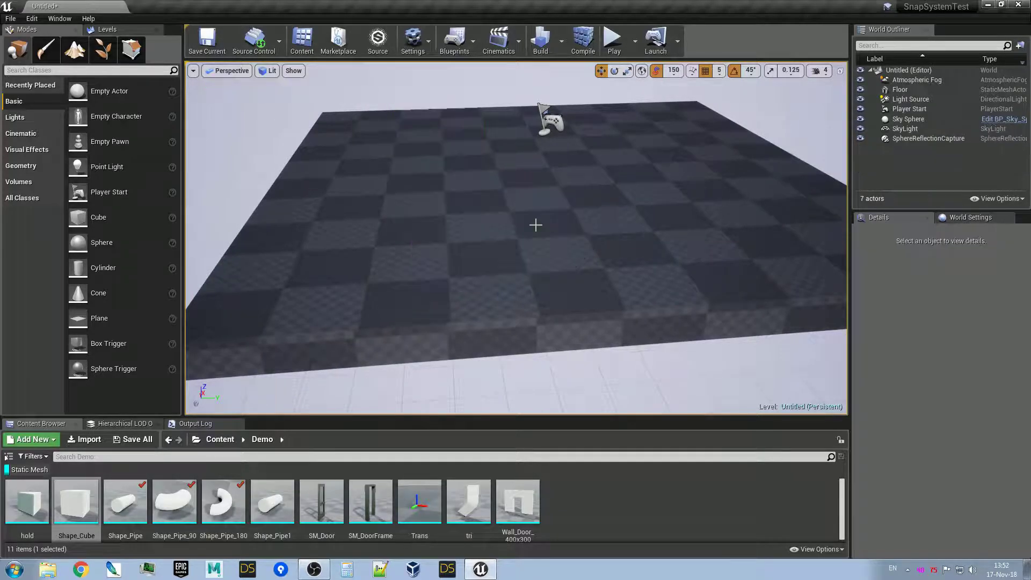
Place a basic Cube on the floor and try duplicating it along the Y axis, removing the duplicate.
{"action": "left_click_drag", "start_coordinate": [92, 216], "coordinate": [400, 157]}
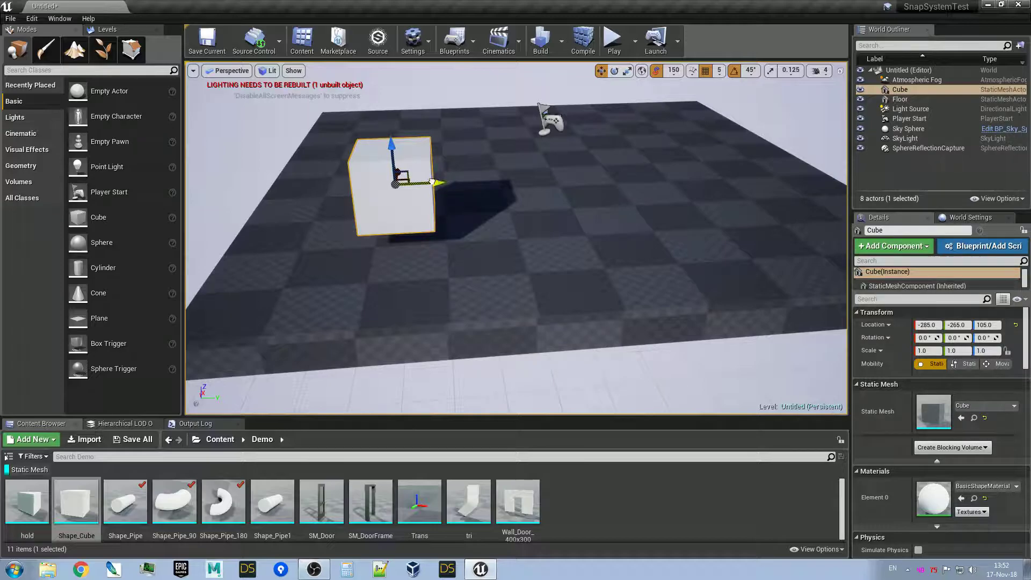
{"action": "left_click_drag", "start_coordinate": [437, 185], "coordinate": [573, 178], "text": "alt"}
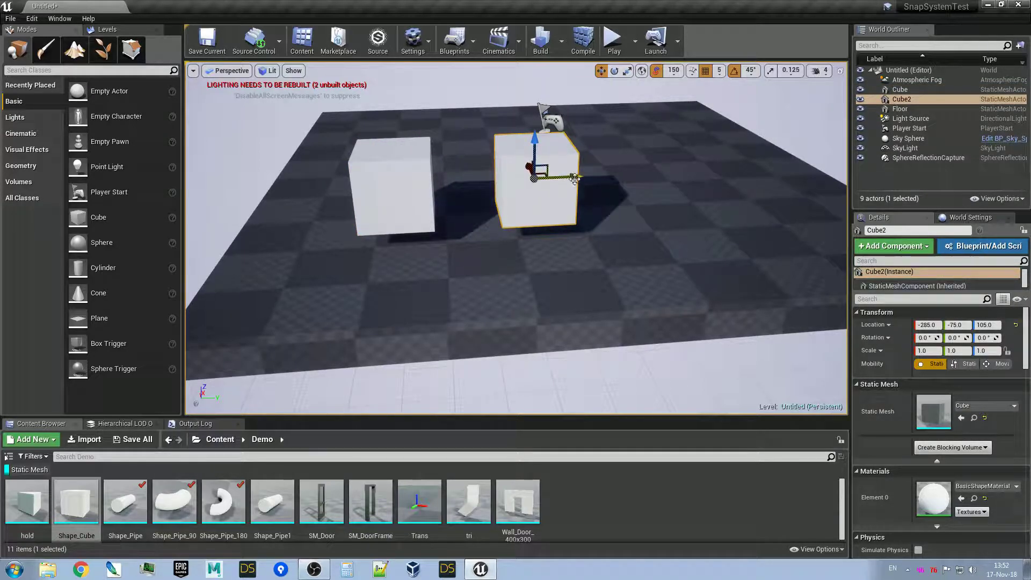
{"action": "key", "text": "Delete"}
Open the placed Cube's mesh in the static mesh editor.
{"action": "right_click_drag", "start_coordinate": [460, 160], "coordinate": [493, 245]}
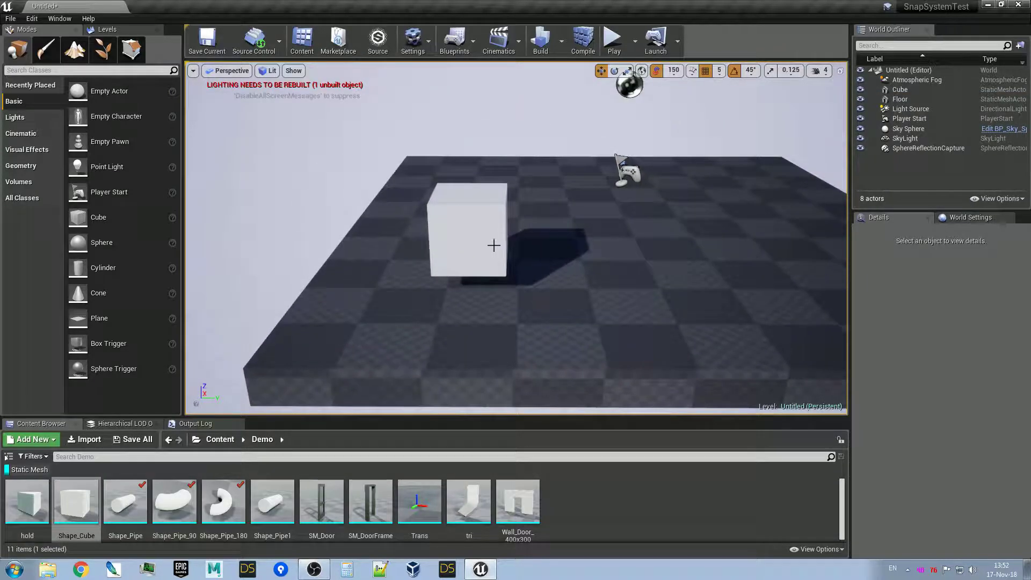
{"action": "left_click", "coordinate": [476, 224]}
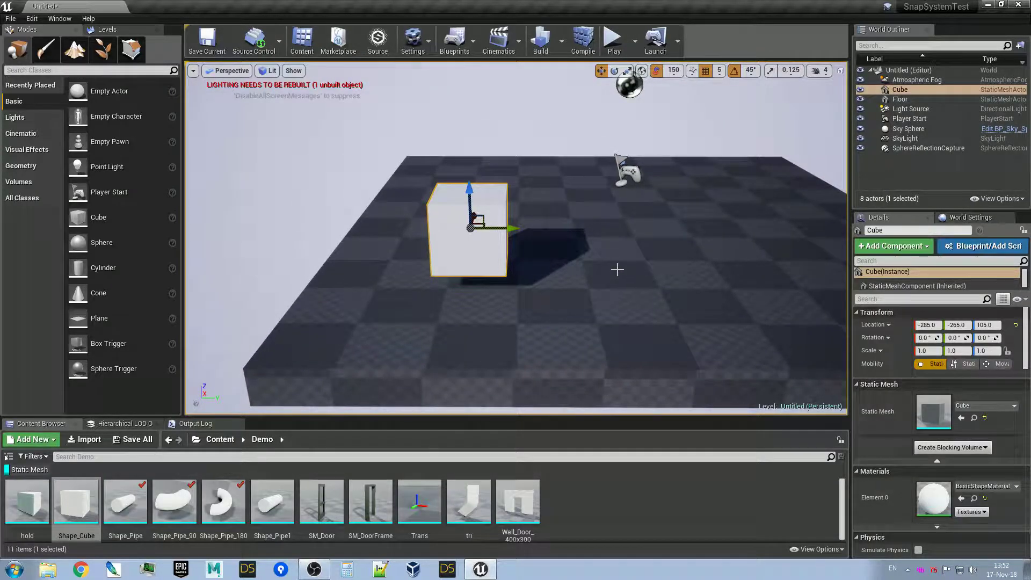
{"action": "key", "text": "ctrl+e"}
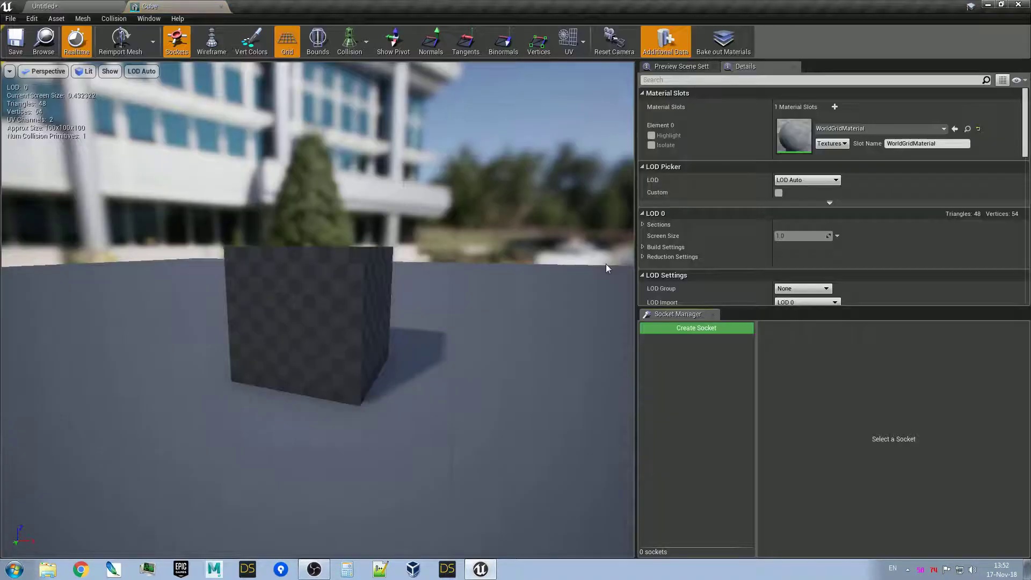
Show the cube's collision outline, inspect it from several sides and hide it again.
{"action": "right_click_drag", "start_coordinate": [573, 279], "coordinate": [538, 111]}
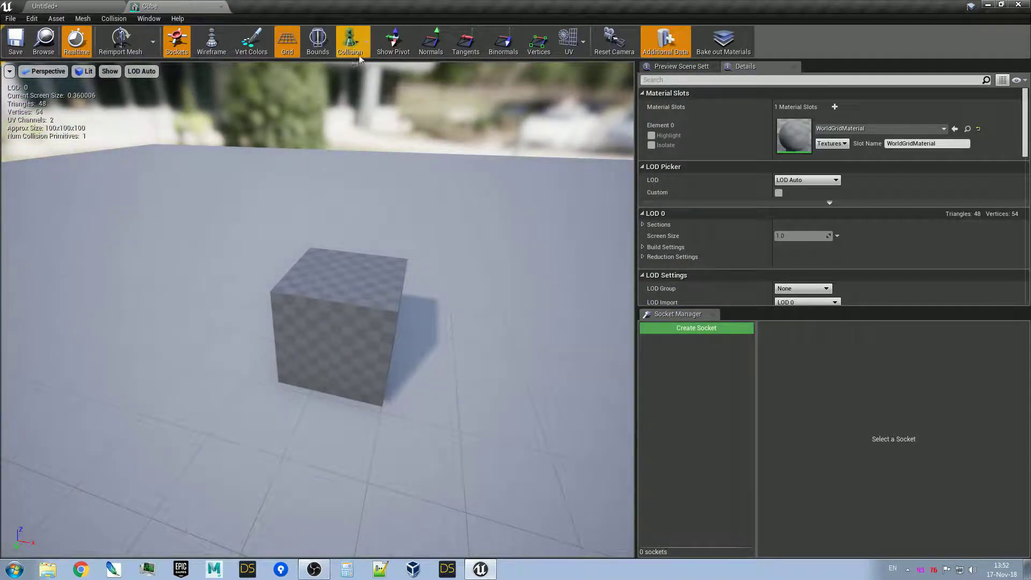
{"action": "left_click", "coordinate": [366, 40]}
{"action": "left_click", "coordinate": [368, 71]}
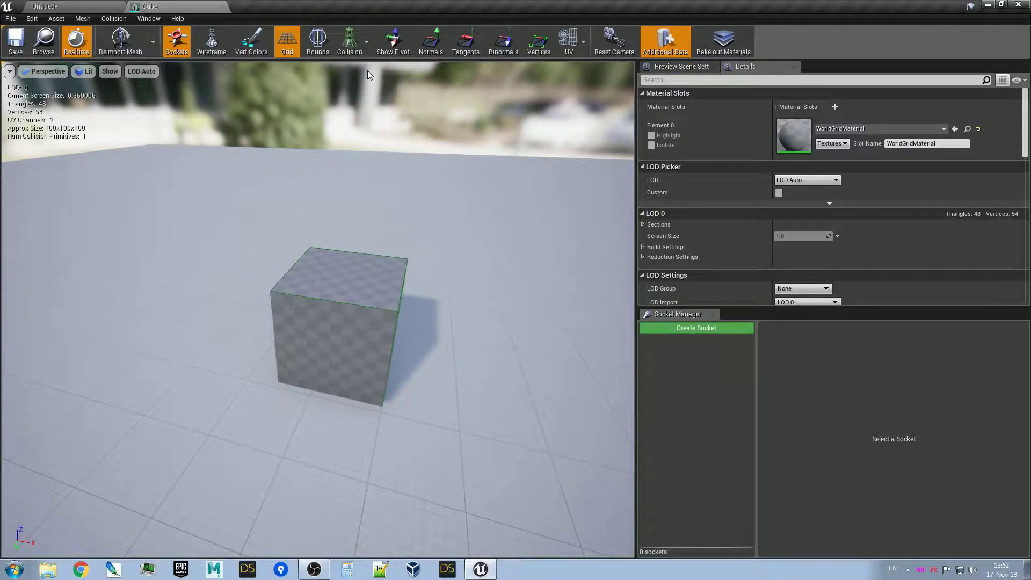
{"action": "mouse_move", "coordinate": [443, 253]}
{"action": "right_mouse_down"}
{"action": "mouse_move", "coordinate": [397, 279]}
{"action": "mouse_move", "coordinate": [445, 269]}
{"action": "right_mouse_up"}
{"action": "key", "text": "s"}
{"action": "right_click_drag", "start_coordinate": [197, 251], "coordinate": [224, 251]}
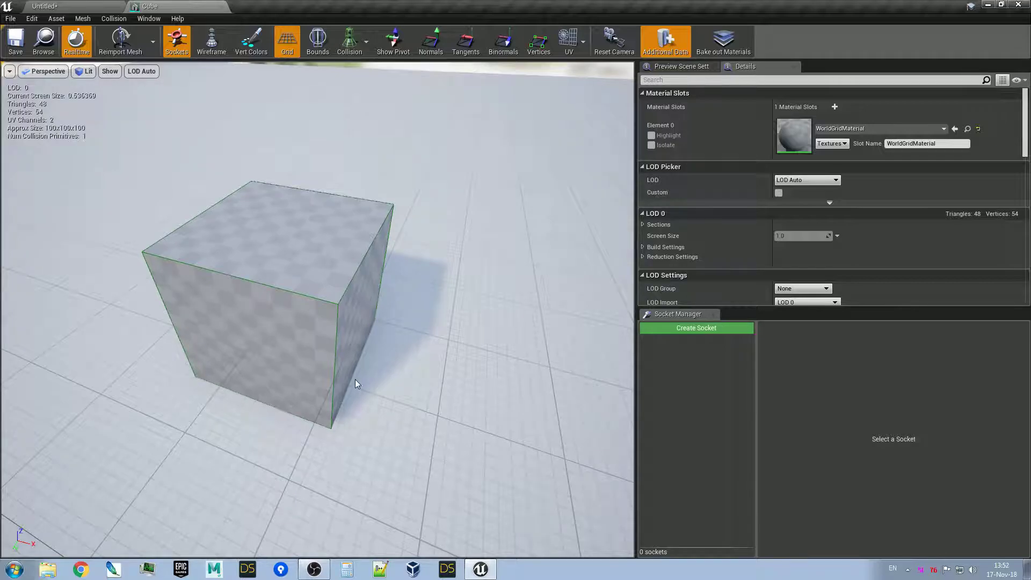
{"action": "left_click_drag", "start_coordinate": [355, 379], "coordinate": [456, 309], "text": "alt"}
{"action": "left_click_drag", "start_coordinate": [312, 355], "coordinate": [302, 159]}
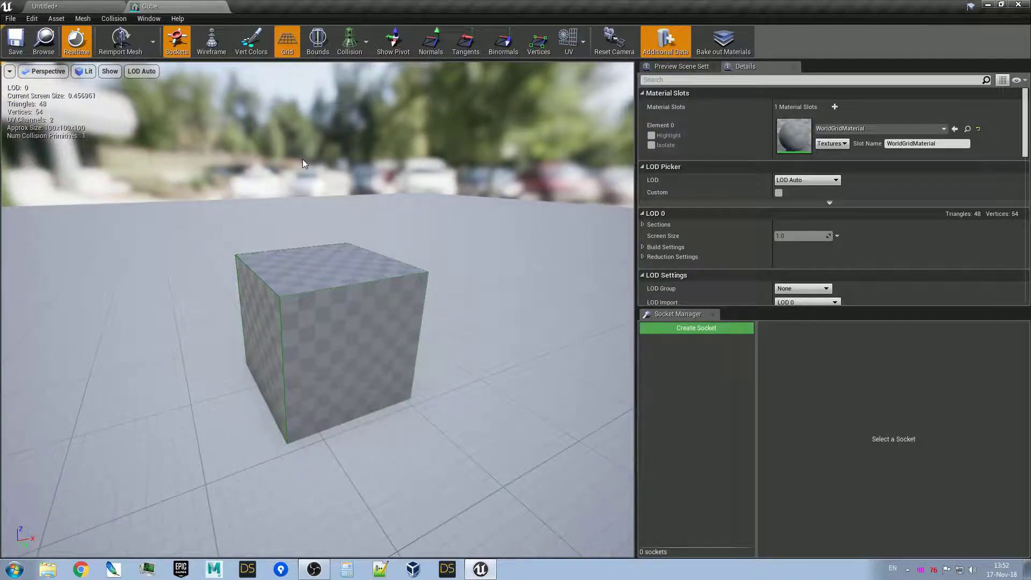
{"action": "left_click", "coordinate": [366, 40]}
{"action": "left_click", "coordinate": [360, 72]}
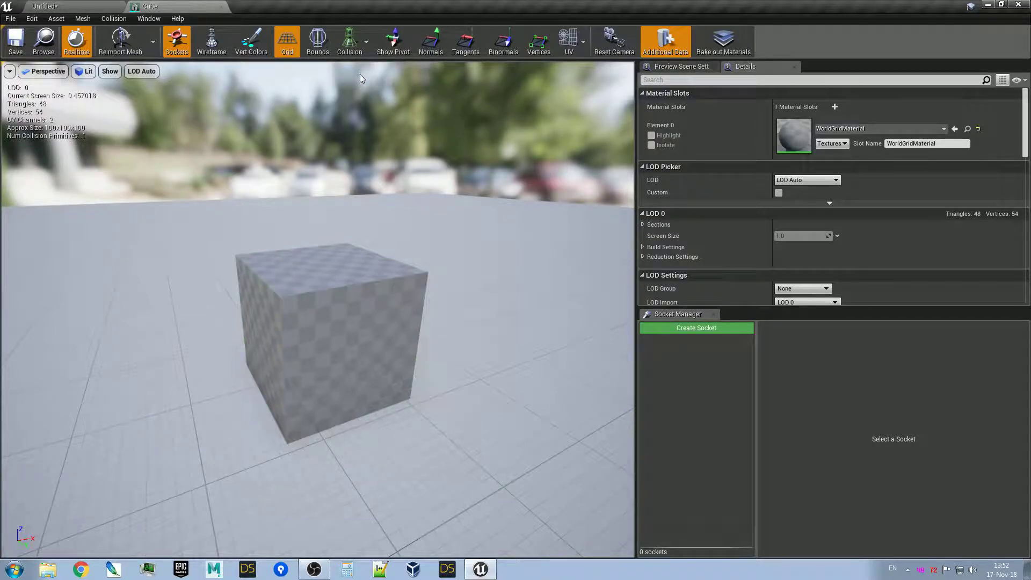
Create a socket named Cube on the cube mesh.
{"action": "left_click_drag", "start_coordinate": [360, 74], "coordinate": [357, 54]}
{"action": "right_click_drag", "start_coordinate": [323, 300], "coordinate": [417, 257]}
{"action": "left_click", "coordinate": [698, 327]}
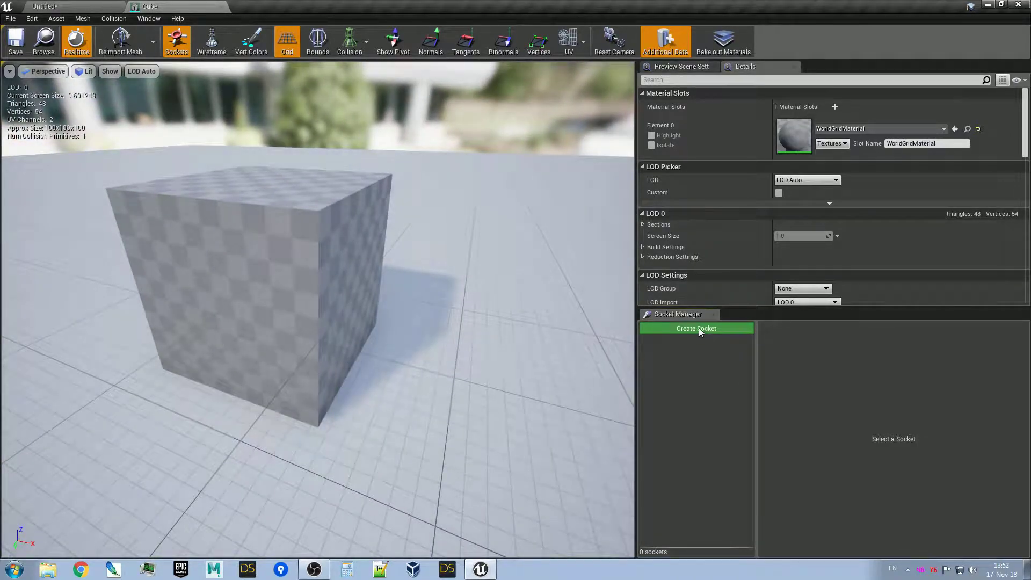
{"action": "type", "text": "C"}
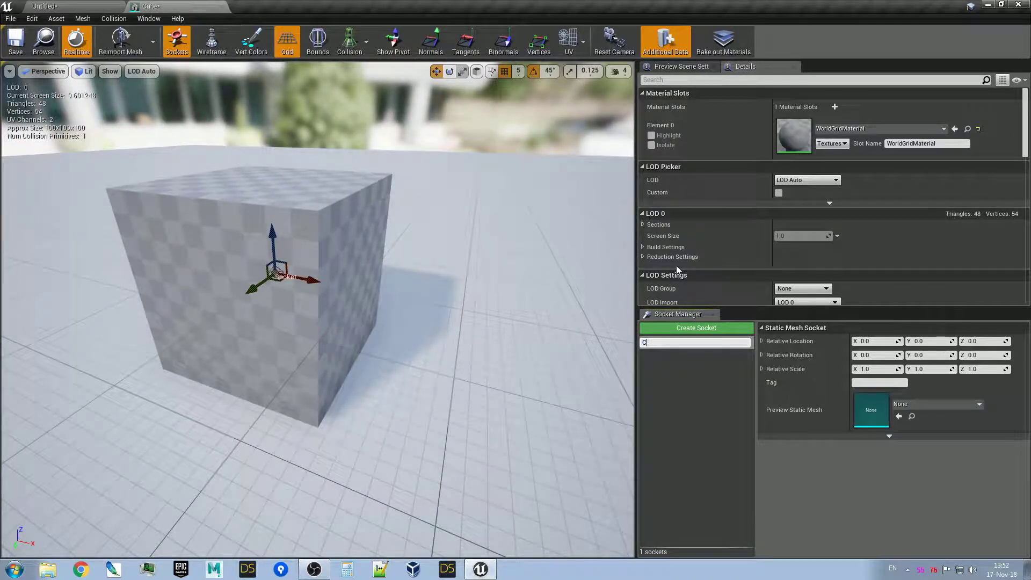
{"action": "type", "text": "ube"}
{"action": "key", "text": "Return"}
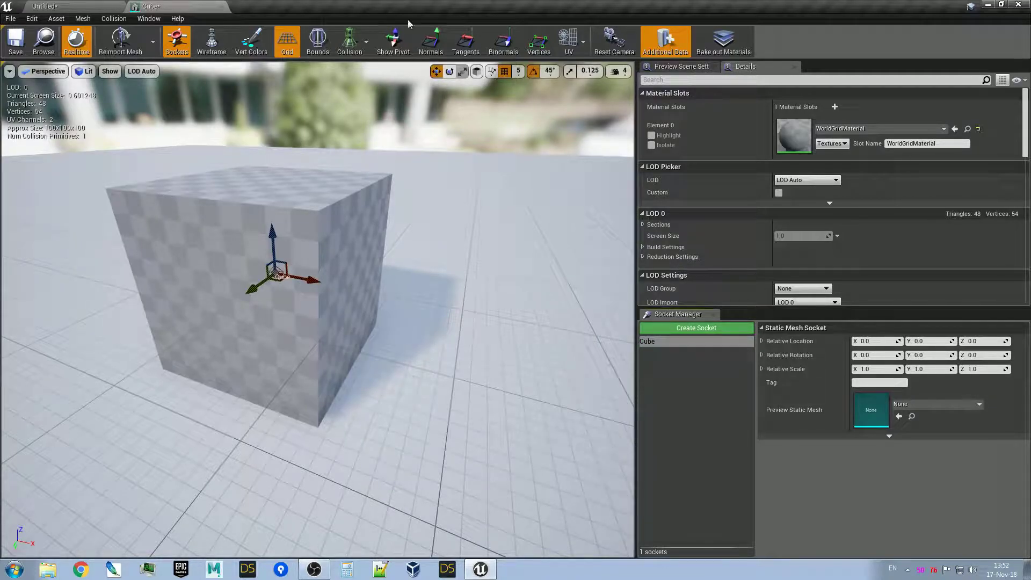
In the top view, set the grid snap to 50 and move the Cube socket to X 50.
{"action": "left_click", "coordinate": [47, 72]}
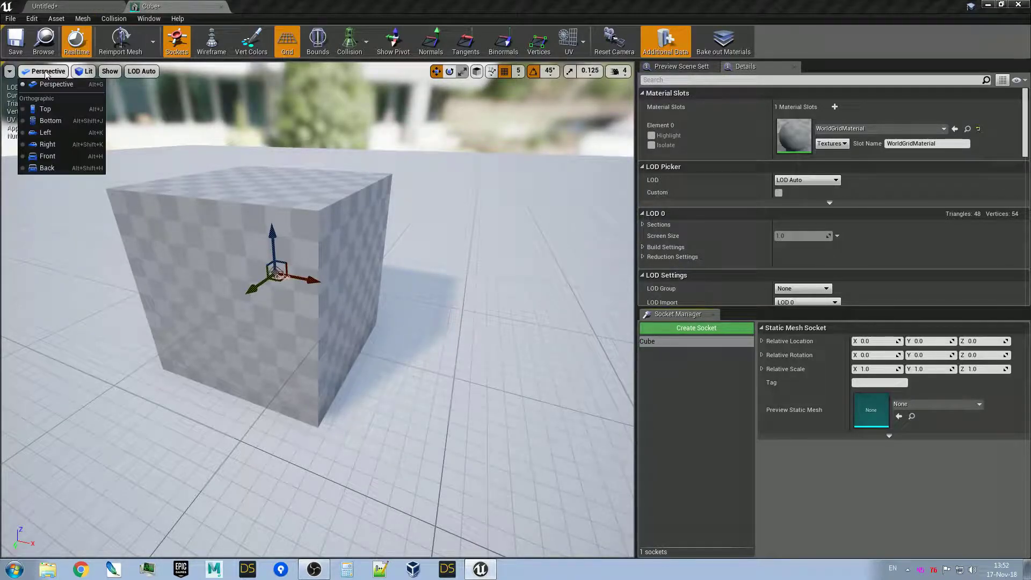
{"action": "left_click", "coordinate": [55, 111]}
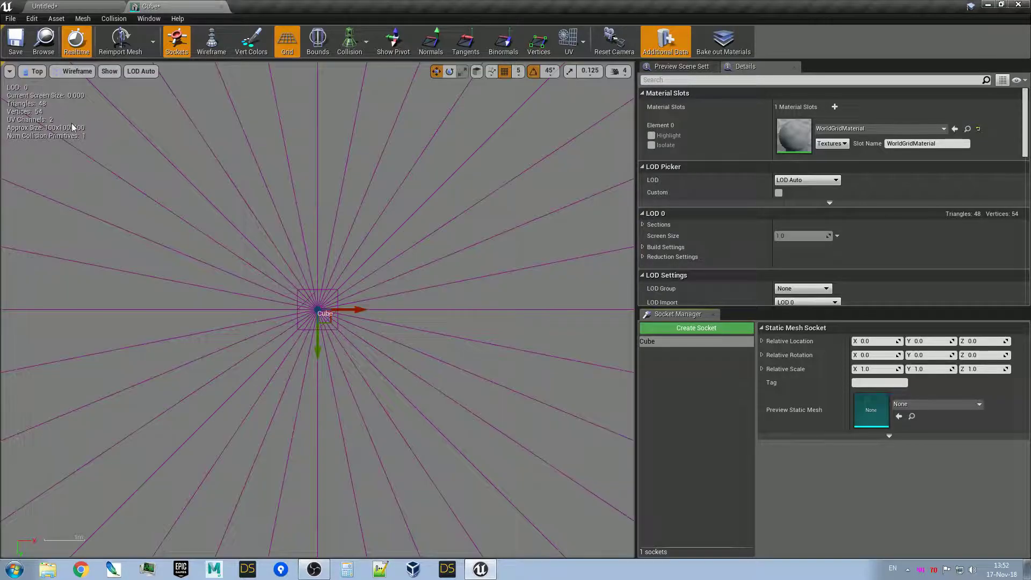
{"action": "left_click", "coordinate": [517, 73]}
{"action": "left_click", "coordinate": [529, 129]}
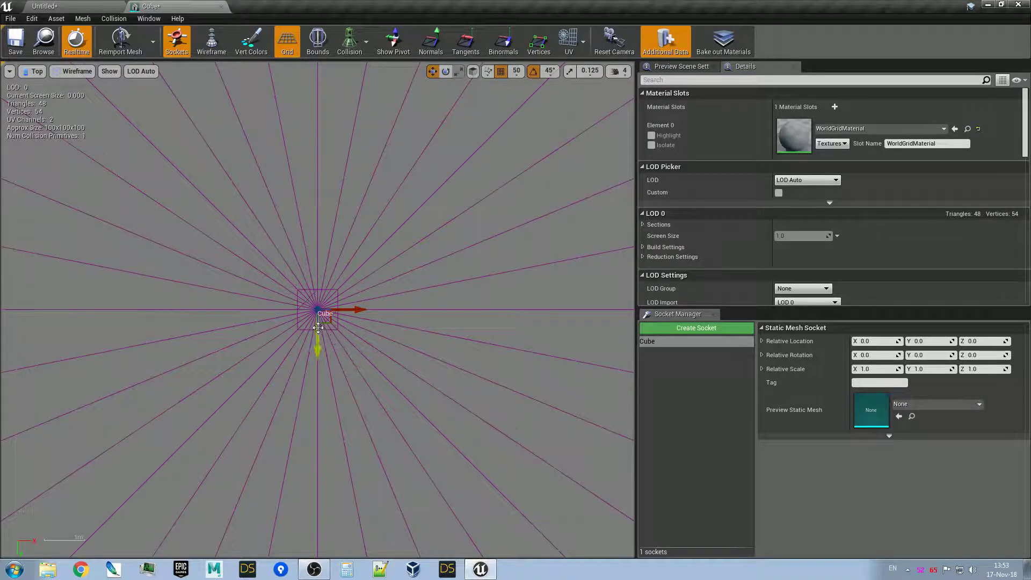
{"action": "scroll", "coordinate": [315, 323], "scroll_direction": "up", "scroll_amount": 5}
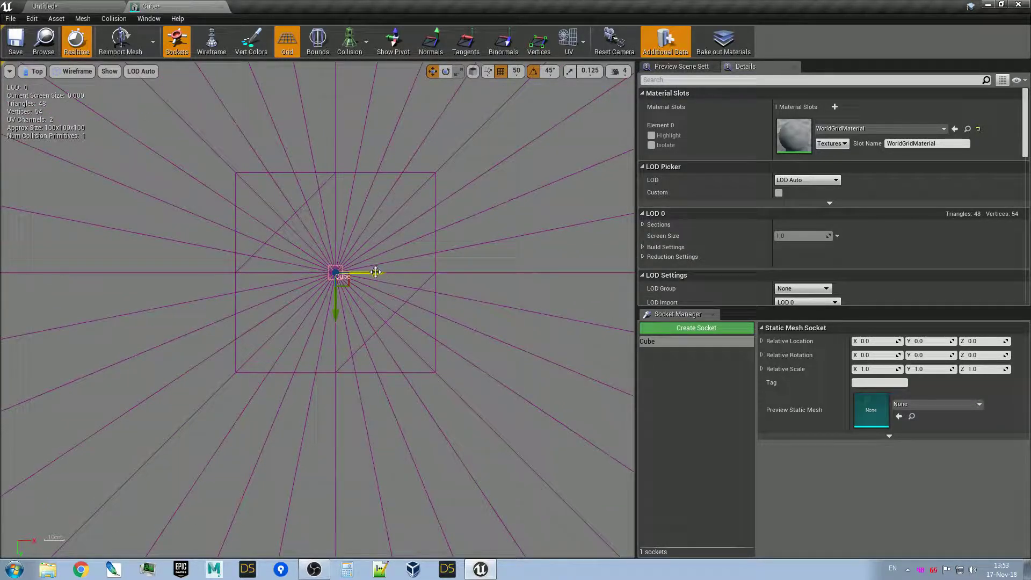
{"action": "left_click_drag", "start_coordinate": [375, 272], "coordinate": [476, 273]}
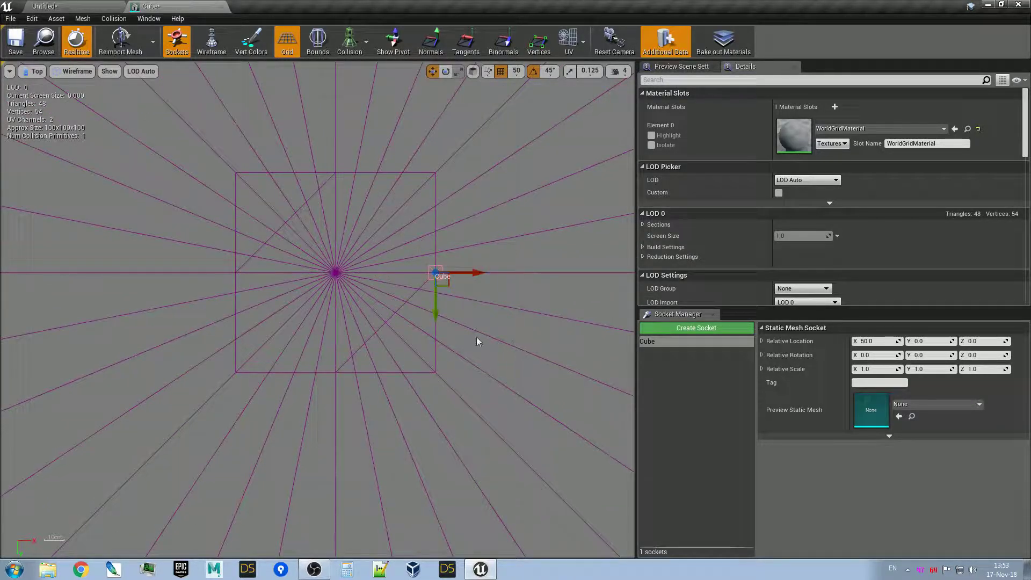
Duplicate the Cube socket to the face at X 0, Y -50 and rotate the copy to 270 degrees about Z.
{"action": "left_click_drag", "start_coordinate": [437, 310], "coordinate": [438, 211], "text": "alt"}
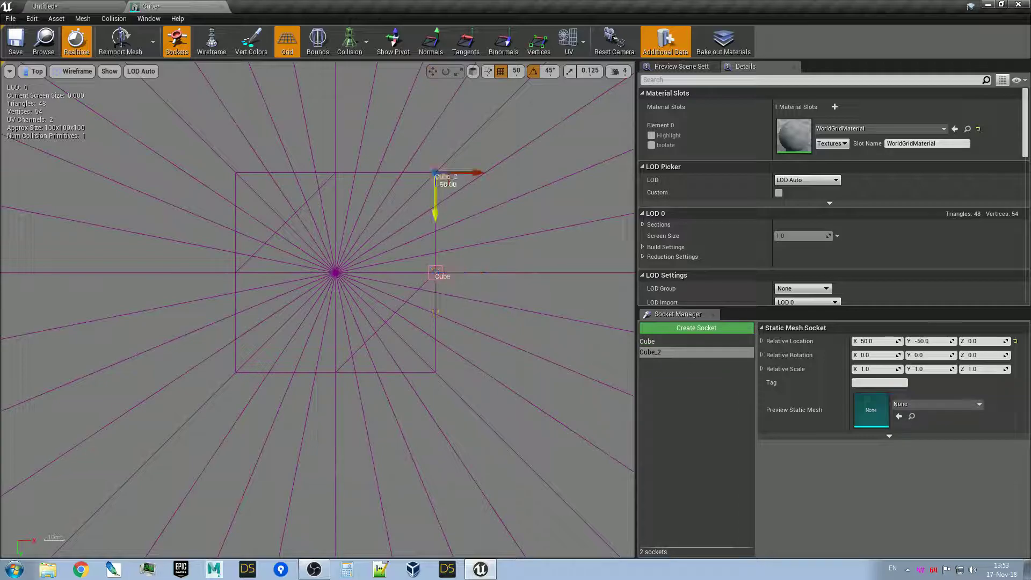
{"action": "left_click_drag", "start_coordinate": [478, 171], "coordinate": [389, 175]}
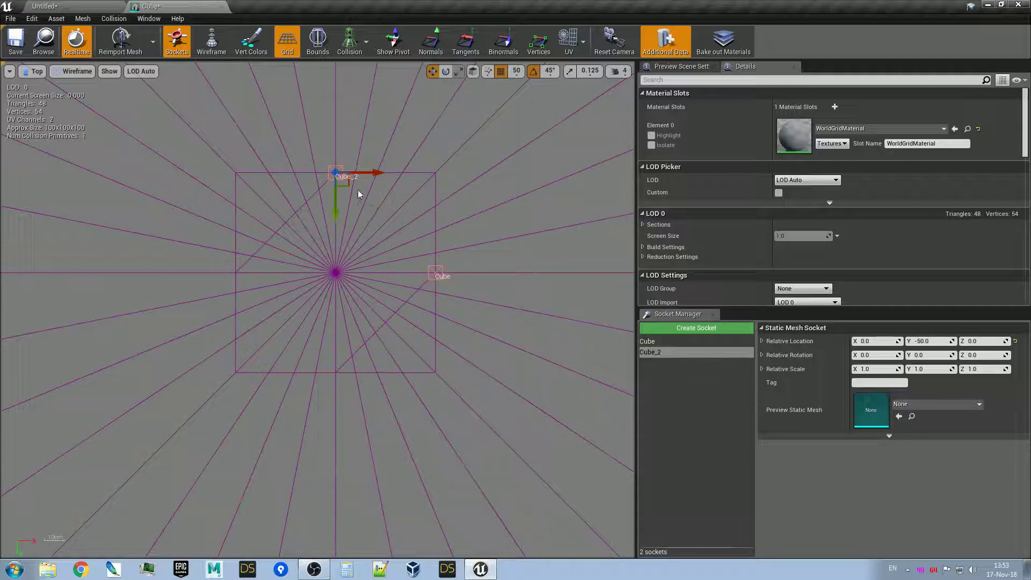
{"action": "key", "text": "e"}
{"action": "left_click_drag", "start_coordinate": [344, 229], "coordinate": [368, 230]}
{"action": "key", "text": "w"}
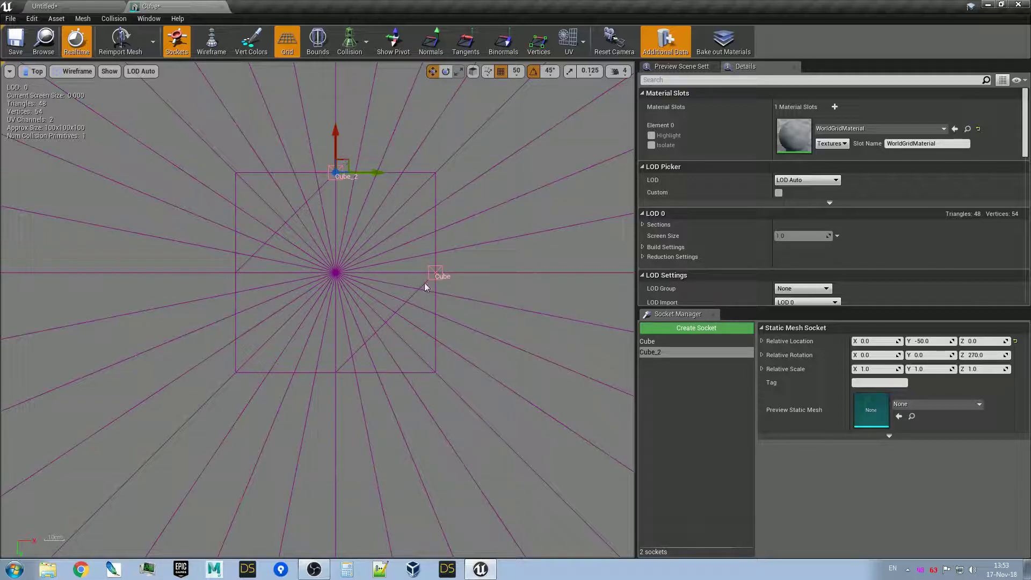
Duplicate the Y -50 socket to the face at X -50, Y 0 and rotate the copy to 180 degrees about Z.
{"action": "left_click", "coordinate": [442, 274]}
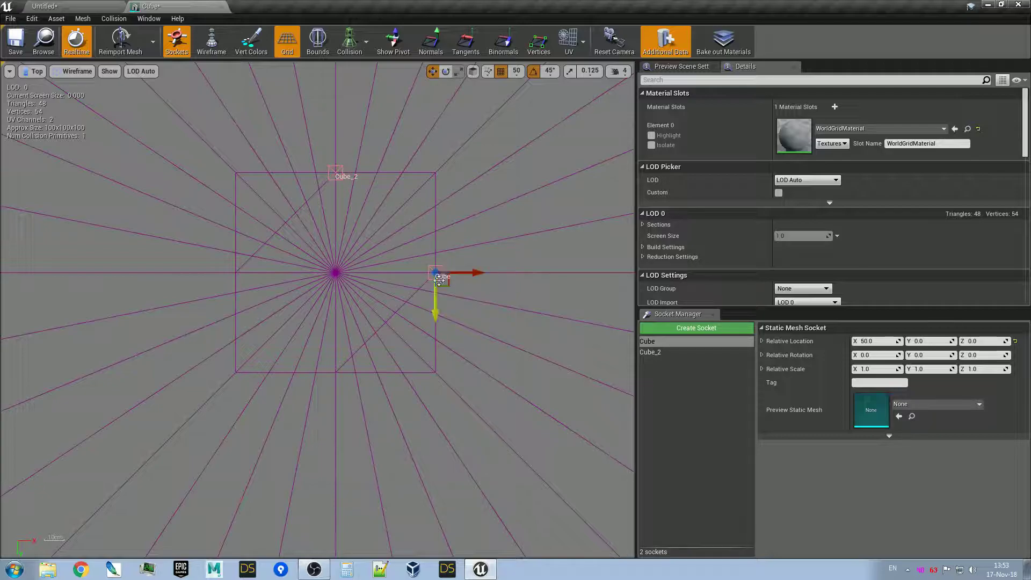
{"action": "left_click", "coordinate": [349, 181]}
{"action": "left_click", "coordinate": [341, 178]}
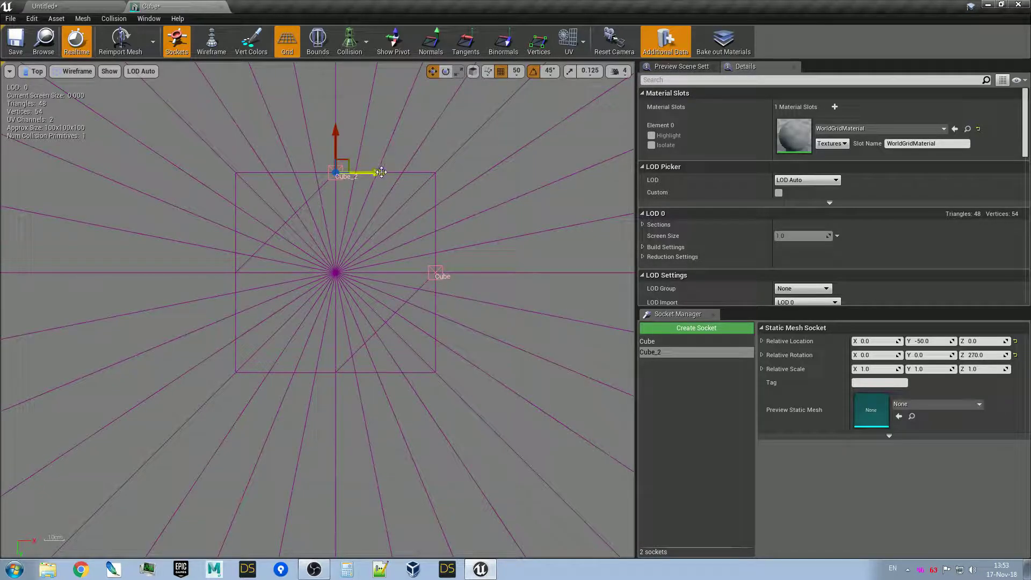
{"action": "left_click_drag", "start_coordinate": [378, 172], "coordinate": [271, 173], "text": "alt"}
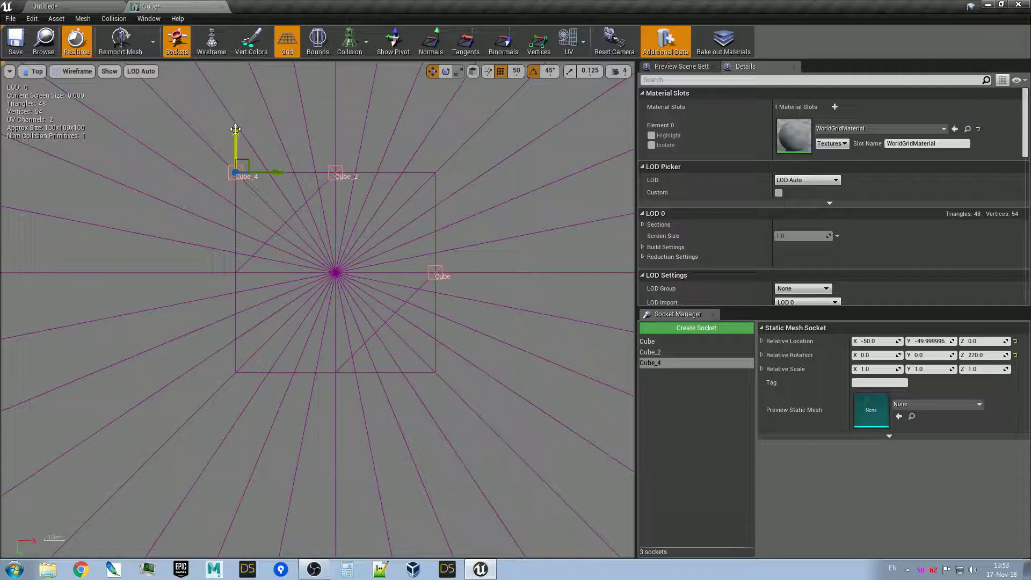
{"action": "left_click_drag", "start_coordinate": [235, 129], "coordinate": [171, 274]}
{"action": "key", "text": "e"}
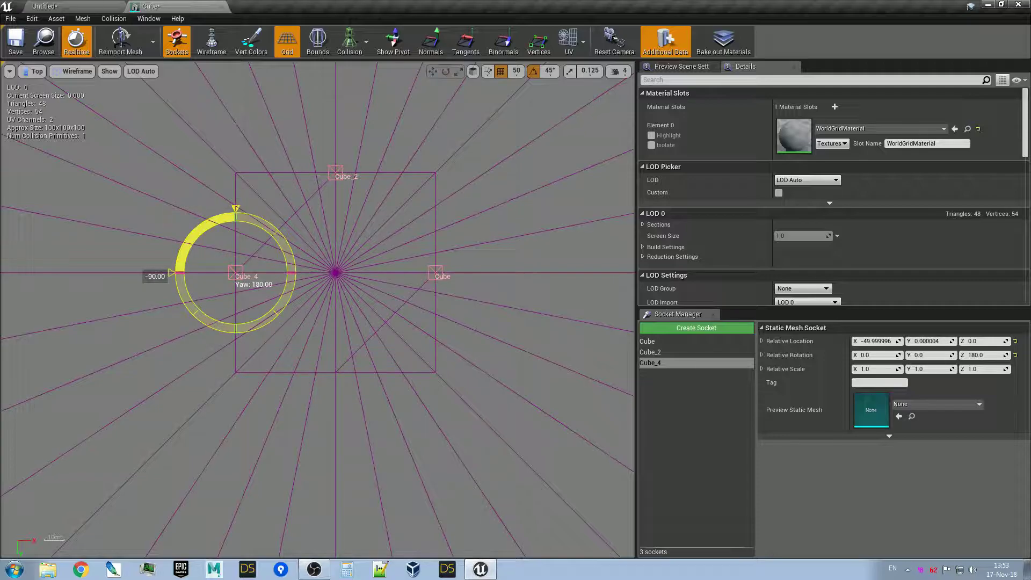
{"action": "key", "text": "w"}
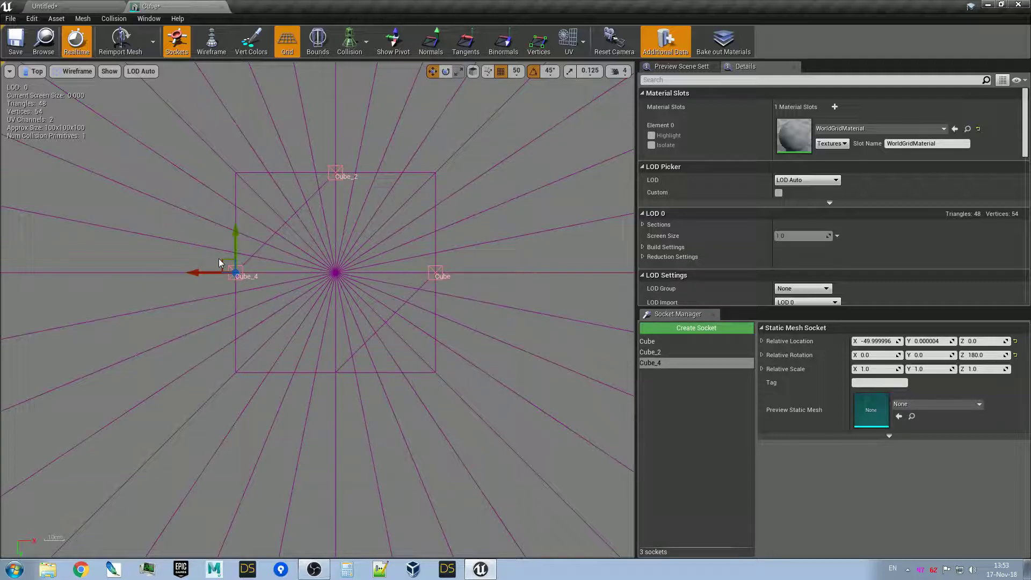
Duplicate the X -50 socket to the face at X 0, Y 50 and rotate the copy to 90 degrees about Z.
{"action": "left_click_drag", "start_coordinate": [226, 252], "coordinate": [300, 372], "text": "alt"}
{"action": "key", "text": "e"}
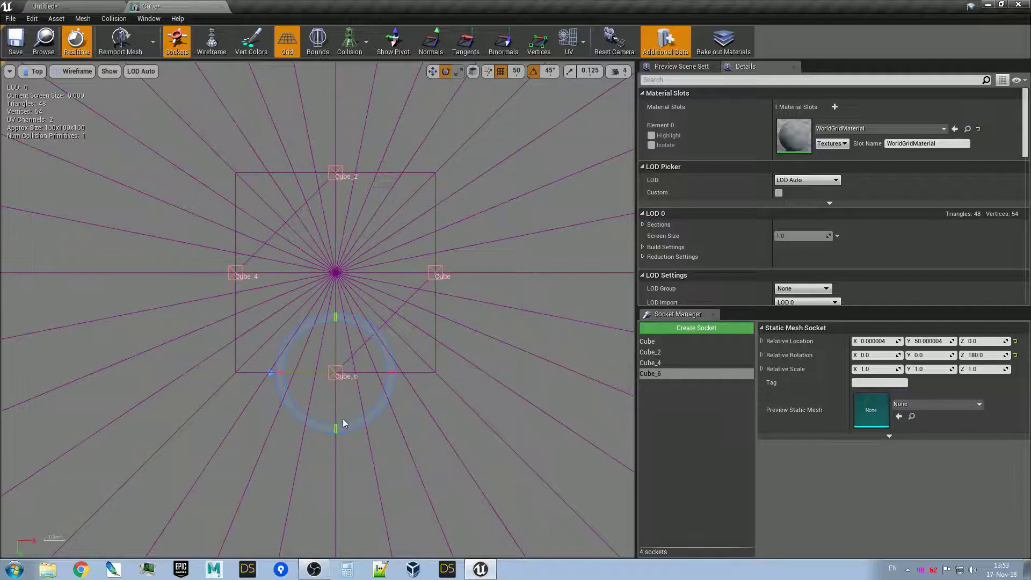
{"action": "left_click_drag", "start_coordinate": [321, 427], "coordinate": [333, 426]}
{"action": "key", "text": "w"}
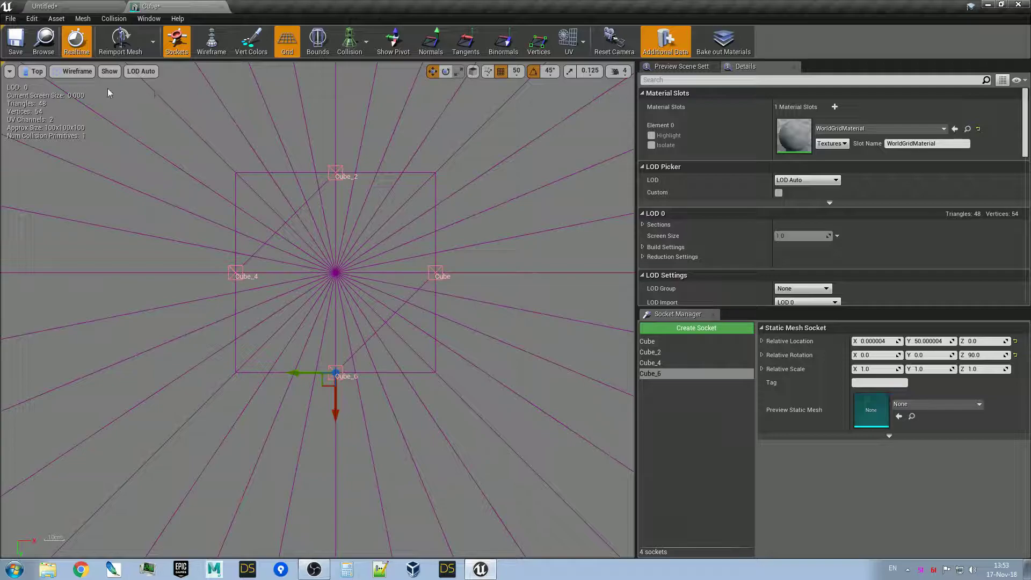
In the right view, duplicate the original Cube socket to the top edge at Z 50 and the bottom edge at Z -50.
{"action": "left_click", "coordinate": [34, 72]}
{"action": "left_click", "coordinate": [33, 145]}
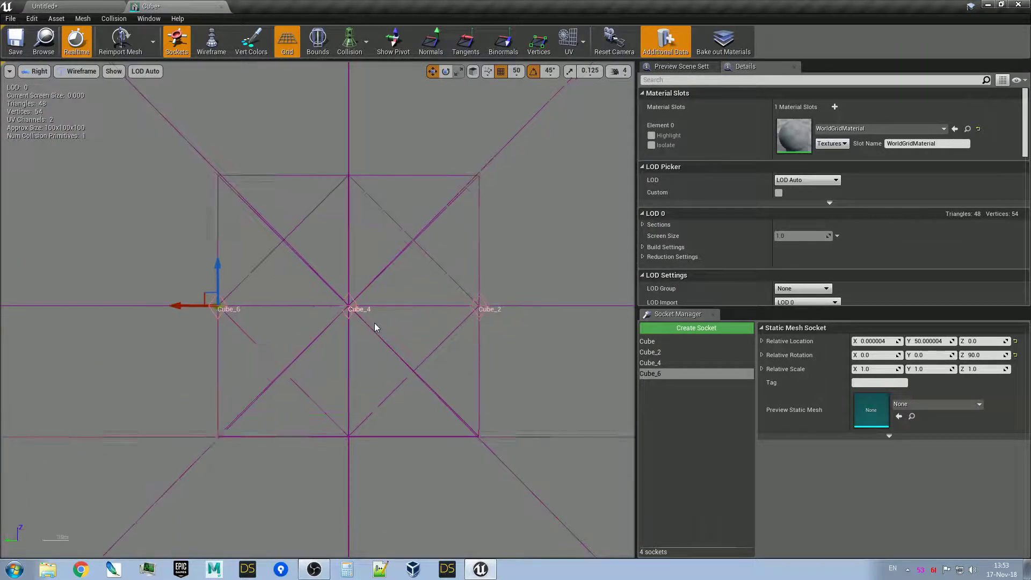
{"action": "scroll", "coordinate": [375, 327], "scroll_direction": "up", "scroll_amount": 1}
{"action": "left_click", "coordinate": [341, 297]}
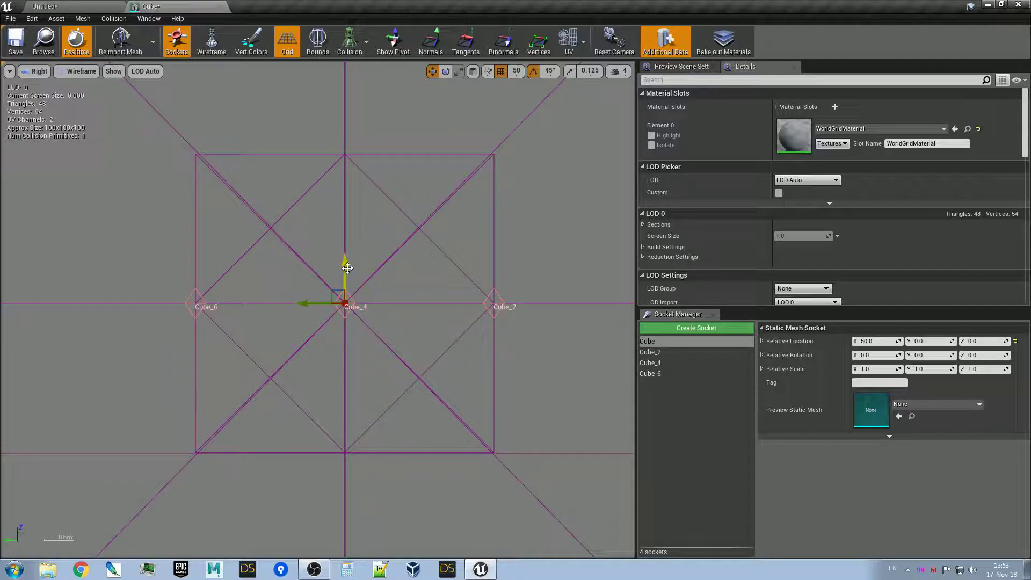
{"action": "left_click_drag", "start_coordinate": [343, 266], "coordinate": [342, 123], "text": "alt"}
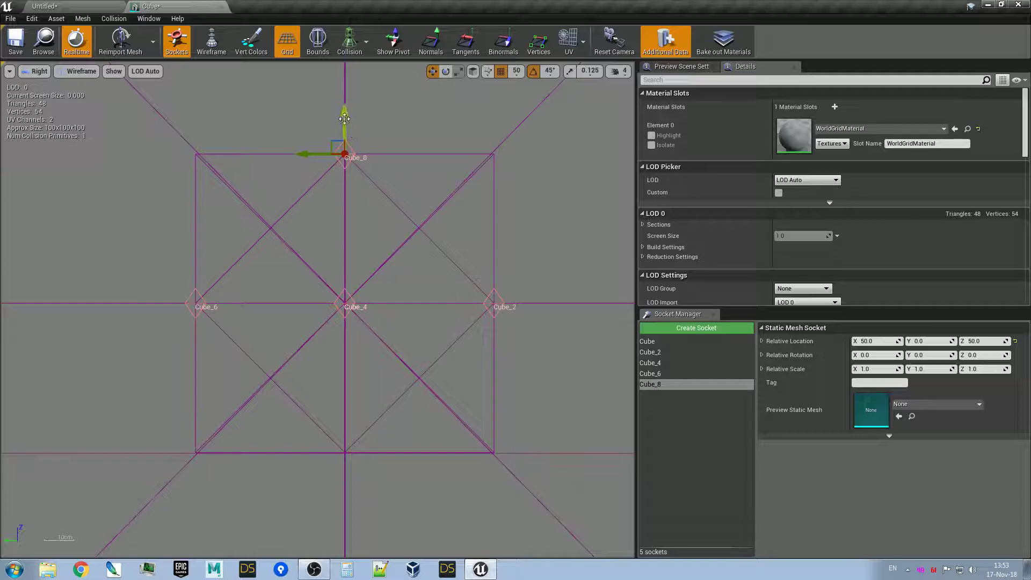
{"action": "left_click_drag", "start_coordinate": [343, 116], "coordinate": [344, 410], "text": "alt"}
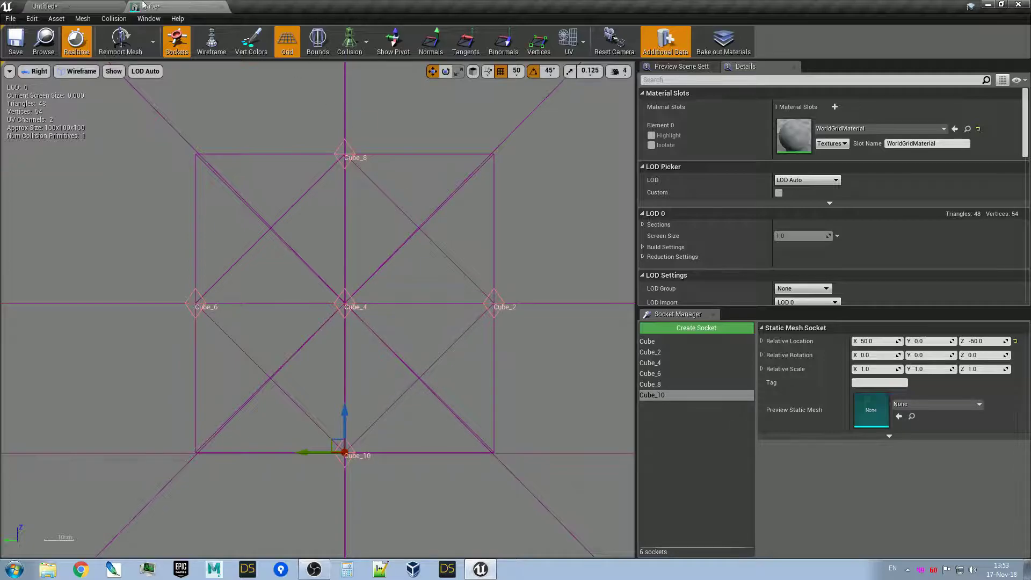
In the front view, move the sockets at Z -50 and Z 50 to X 0, centred on the bottom and top faces.
{"action": "left_click", "coordinate": [39, 72]}
{"action": "left_click", "coordinate": [44, 83]}
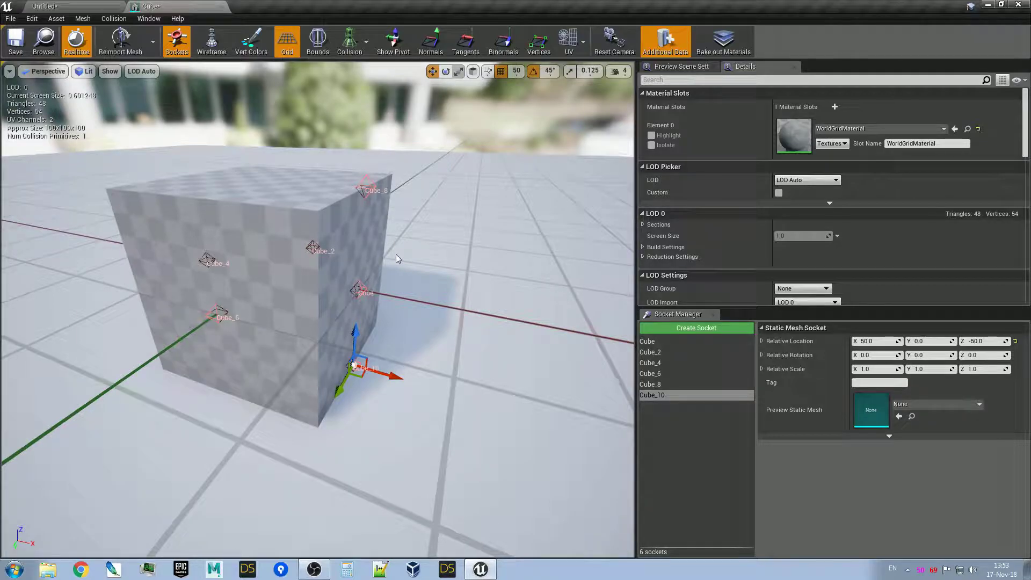
{"action": "left_click", "coordinate": [47, 72]}
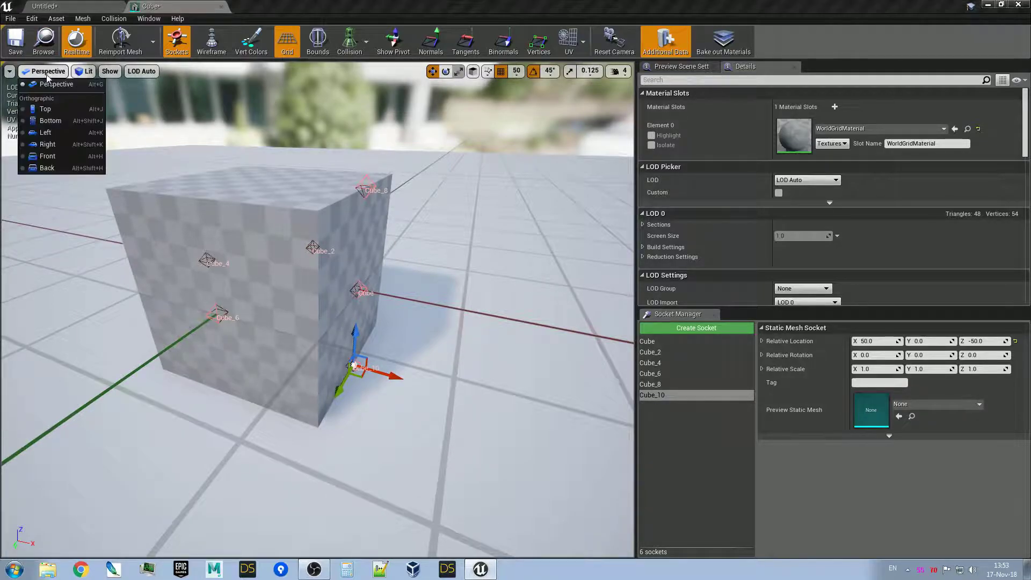
{"action": "left_click", "coordinate": [60, 157]}
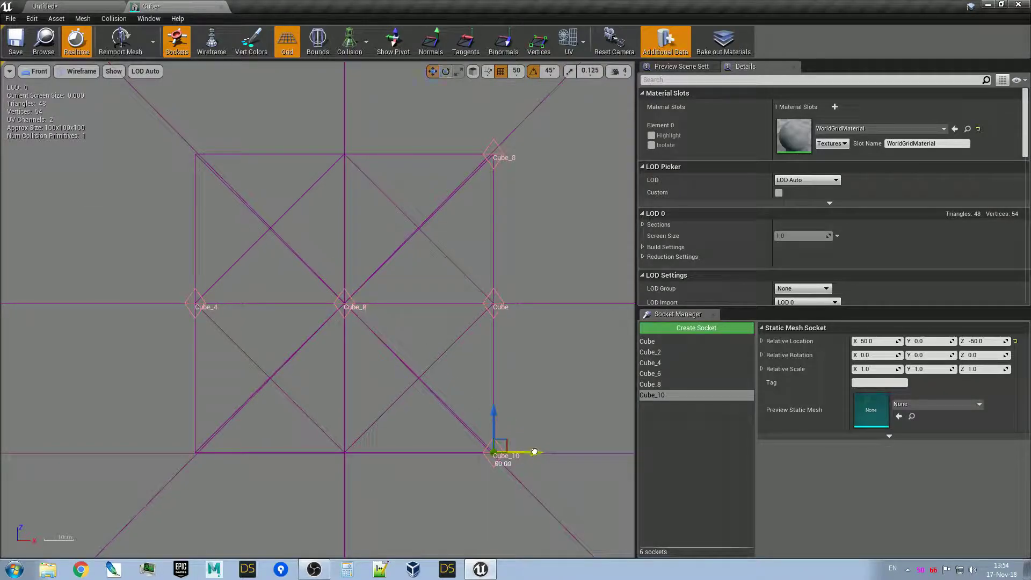
{"action": "left_click_drag", "start_coordinate": [534, 451], "coordinate": [385, 451]}
{"action": "left_click", "coordinate": [505, 155]}
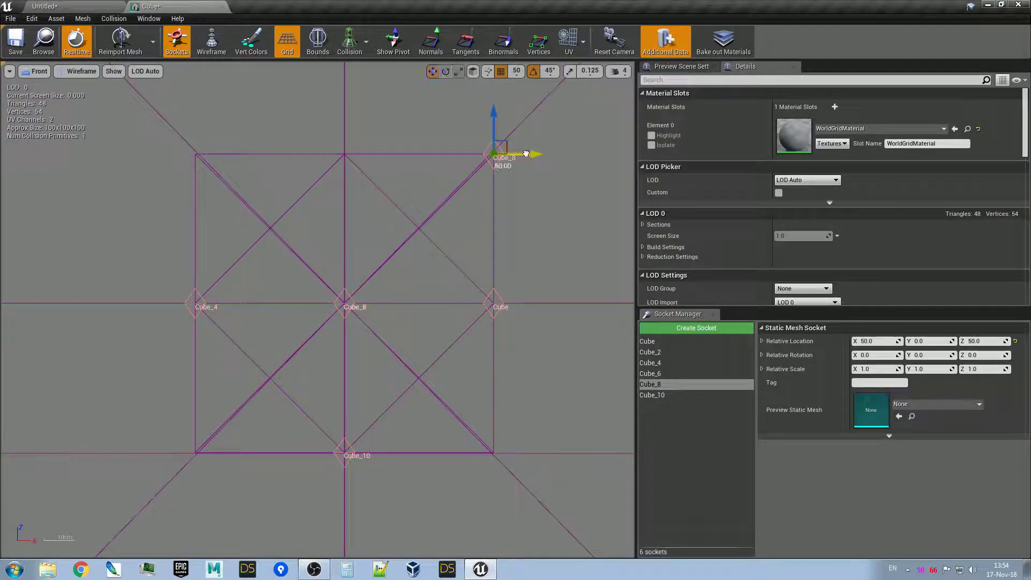
{"action": "left_click_drag", "start_coordinate": [505, 156], "coordinate": [356, 156]}
Rotate the top-face socket at Z 50 to 90 degrees about Y so it points upward.
{"action": "key", "text": "e"}
{"action": "left_click_drag", "start_coordinate": [326, 211], "coordinate": [329, 214]}
{"action": "key", "text": "w"}
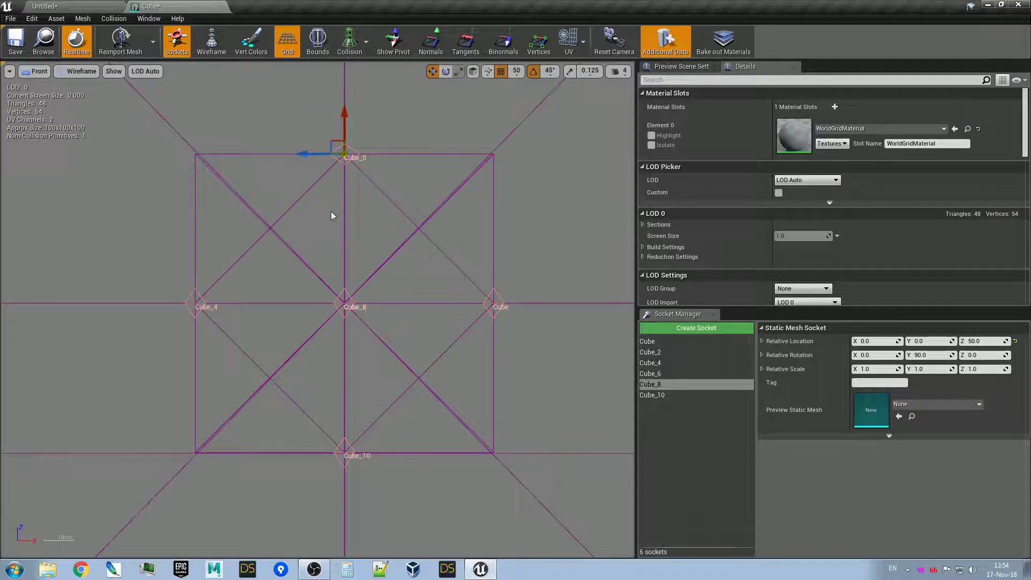
Rotate the bottom-face socket at Z -50 to 270 degrees about Y and save the Cube mesh.
{"action": "left_click", "coordinate": [364, 462]}
{"action": "left_click", "coordinate": [355, 458]}
{"action": "key", "text": "e"}
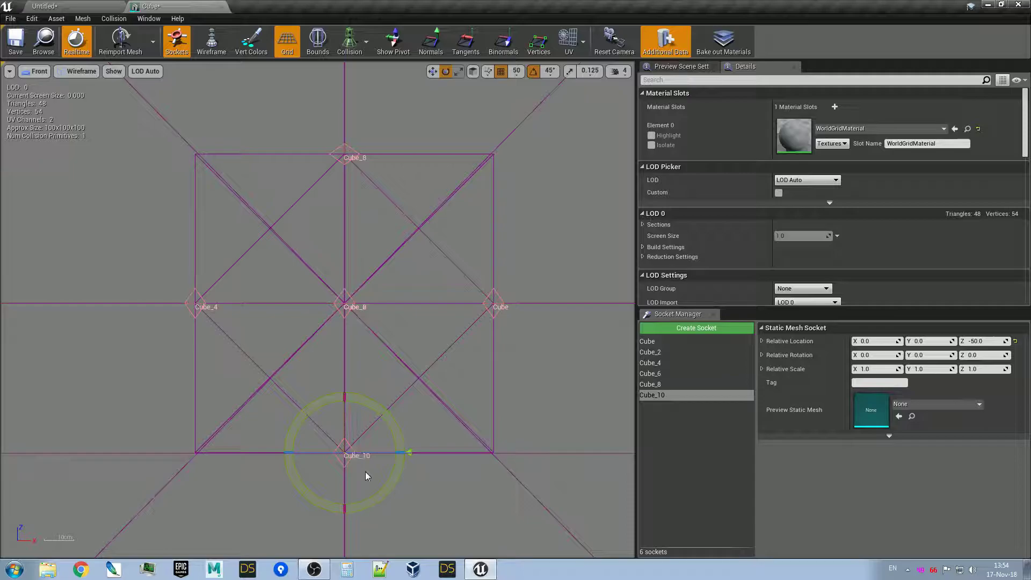
{"action": "left_click_drag", "start_coordinate": [401, 452], "coordinate": [349, 516]}
{"action": "key", "text": "w"}
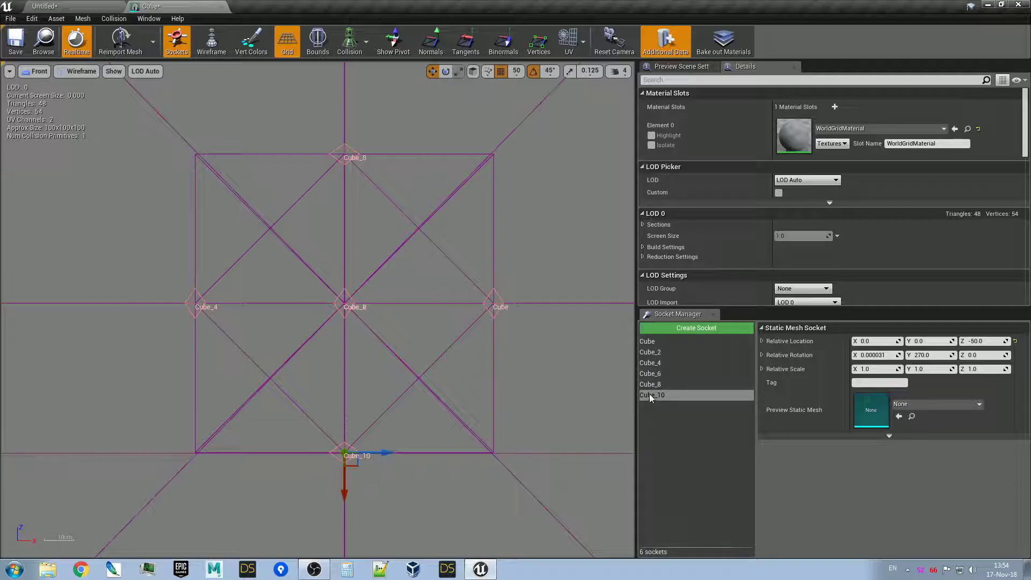
{"action": "left_click", "coordinate": [15, 41]}
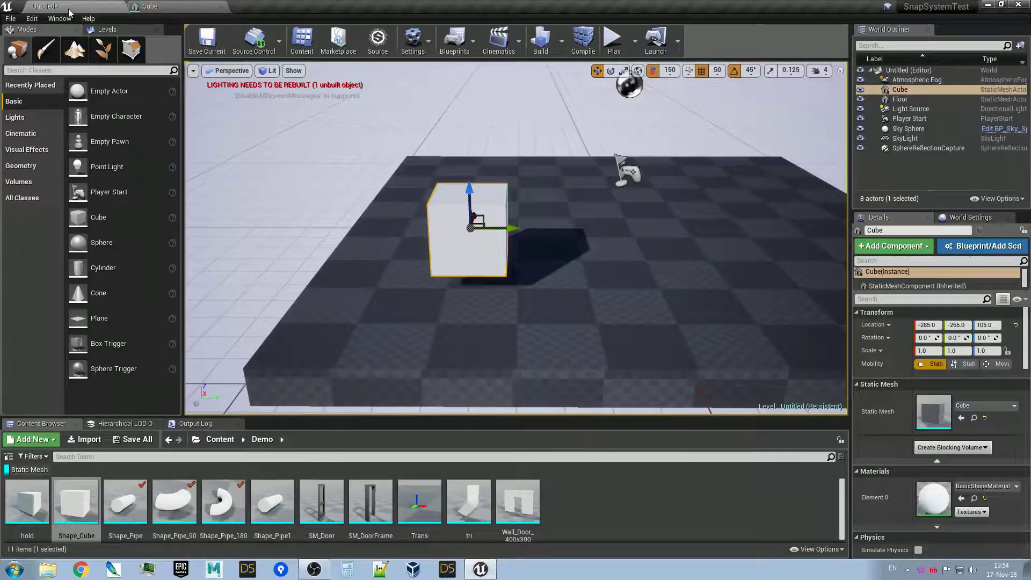
Back in the level, snap duplicates of the cube at Y -165 and Y -65, and stack another on the last at Z 205.
{"action": "left_click", "coordinate": [68, 8]}
{"action": "mouse_move", "coordinate": [517, 166]}
{"action": "right_mouse_down"}
{"action": "mouse_move", "coordinate": [433, 165]}
{"action": "mouse_move", "coordinate": [518, 183]}
{"action": "right_mouse_up"}
{"action": "key", "text": "d"}
{"action": "key", "text": "w"}
{"action": "key", "text": "s"}
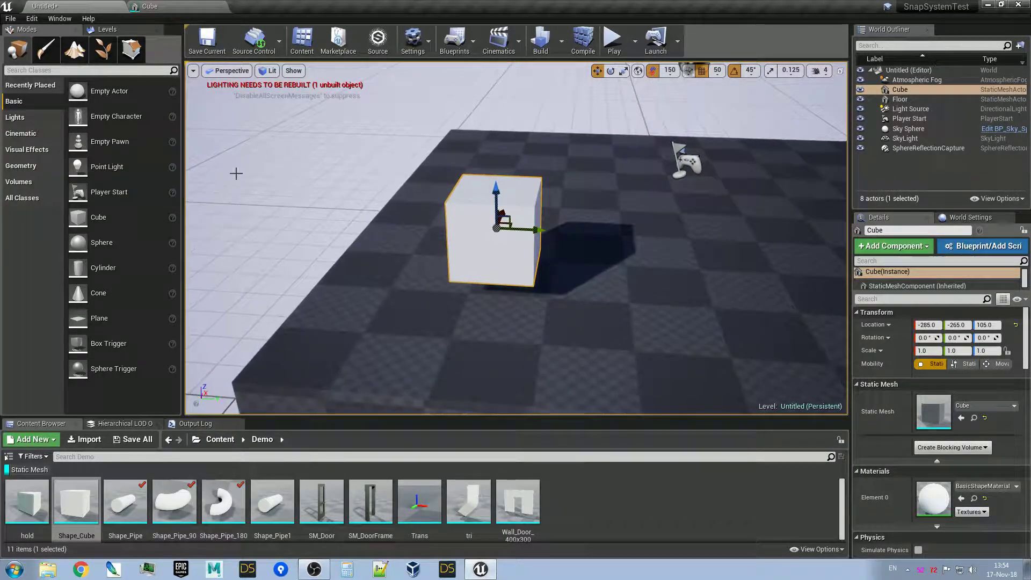
{"action": "left_click_drag", "start_coordinate": [82, 217], "coordinate": [605, 283]}
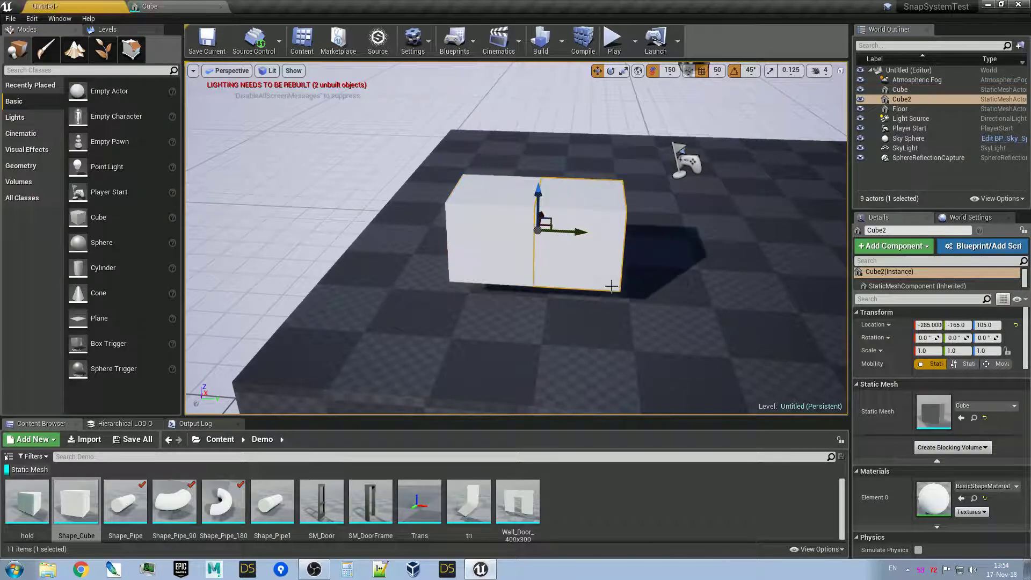
{"action": "left_click_drag", "start_coordinate": [577, 232], "coordinate": [711, 217], "text": "alt"}
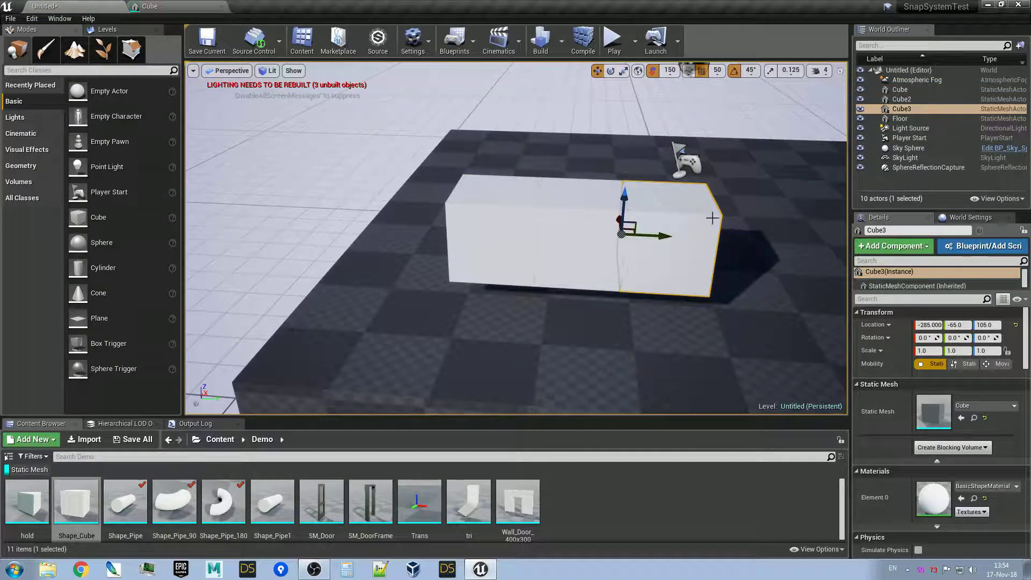
{"action": "left_click_drag", "start_coordinate": [624, 196], "coordinate": [620, 96], "text": "alt"}
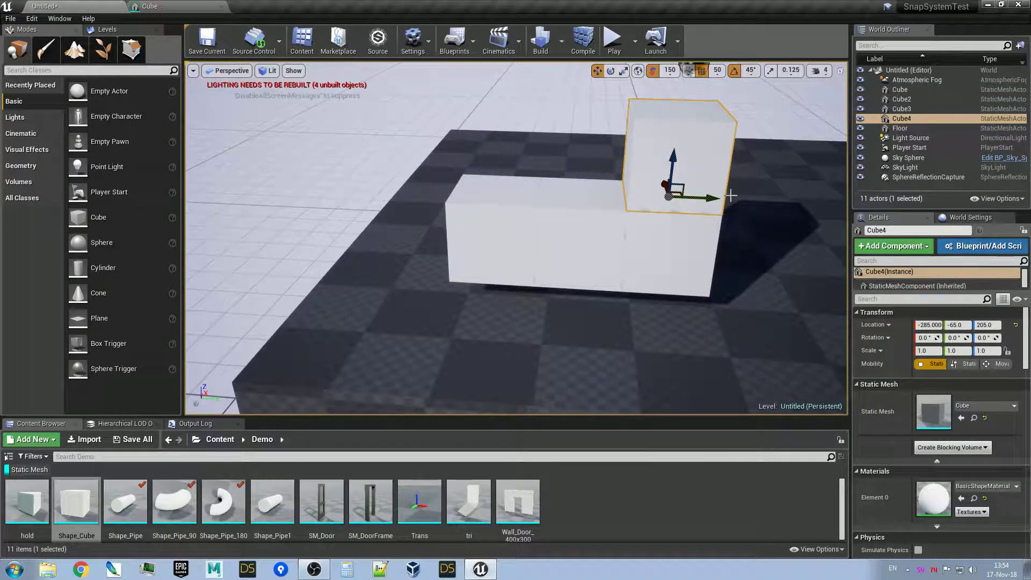
Turn on Show Sockets in the snap plugin options and reselect the upper cube to display its sockets.
{"action": "key", "text": "f"}
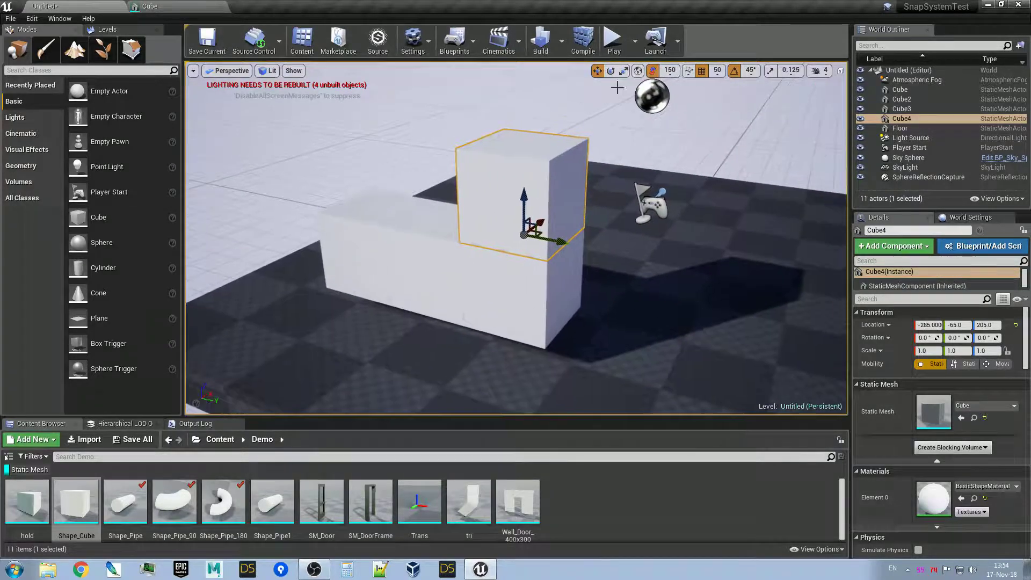
{"action": "left_click", "coordinate": [672, 74]}
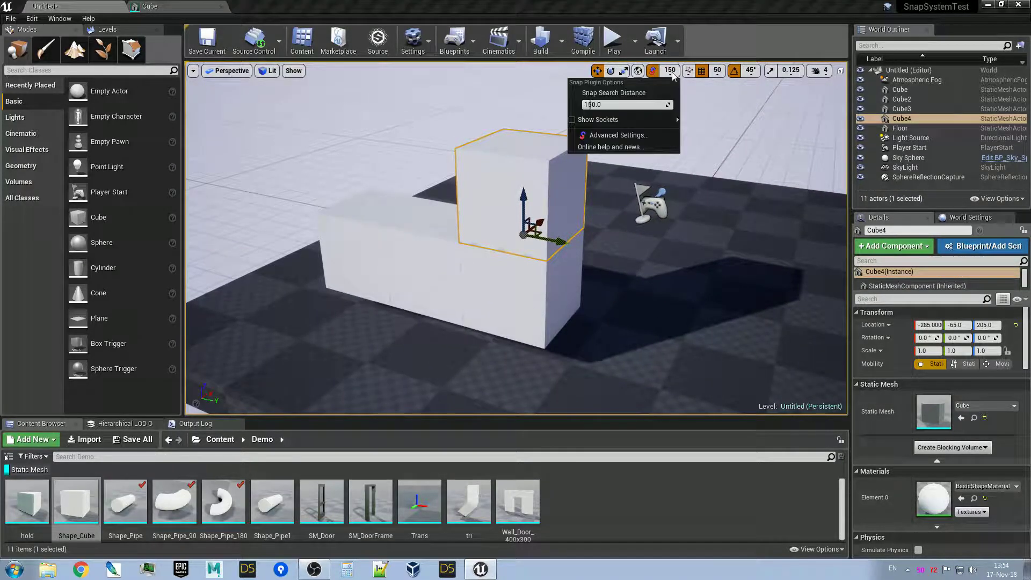
{"action": "mouse_move", "coordinate": [654, 119]}
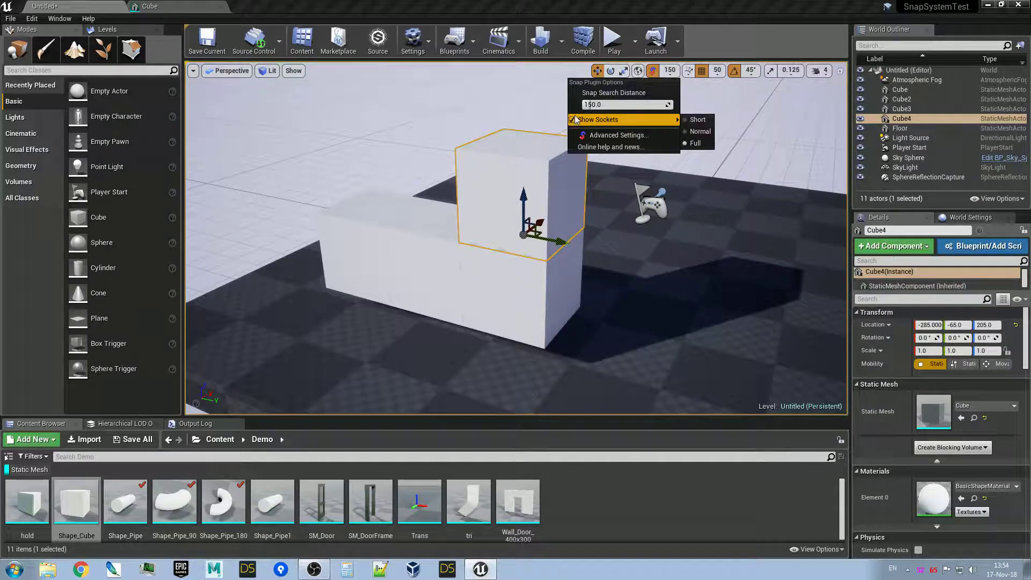
{"action": "left_click", "coordinate": [637, 269]}
{"action": "right_click_drag", "start_coordinate": [633, 276], "coordinate": [568, 220]}
{"action": "left_click", "coordinate": [607, 255]}
{"action": "left_click", "coordinate": [539, 253]}
{"action": "left_click", "coordinate": [599, 229]}
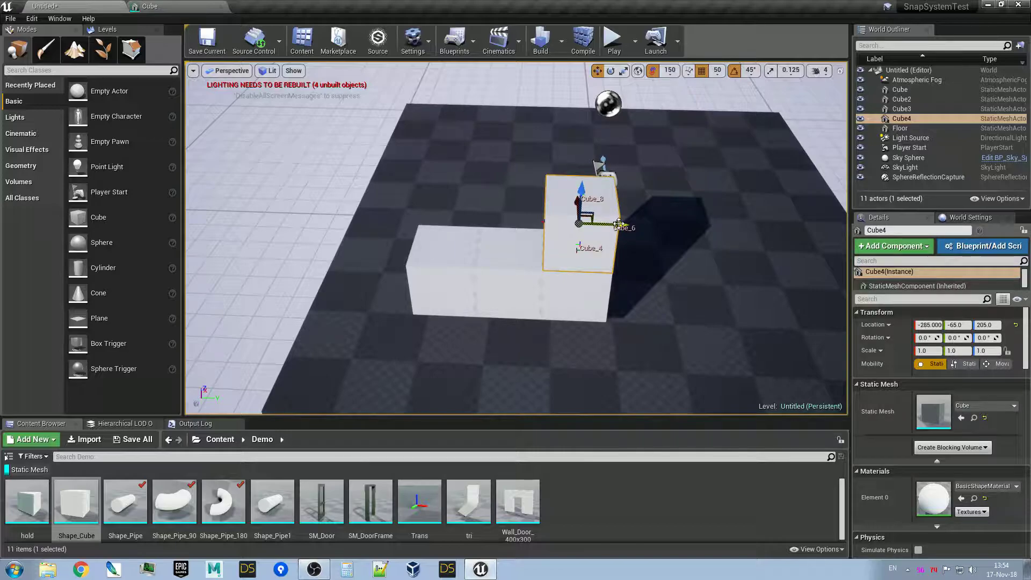
Duplicate the upper cube to Y 35 and stack another copy on top of it at Z 305.
{"action": "left_click_drag", "start_coordinate": [619, 223], "coordinate": [687, 226], "text": "alt"}
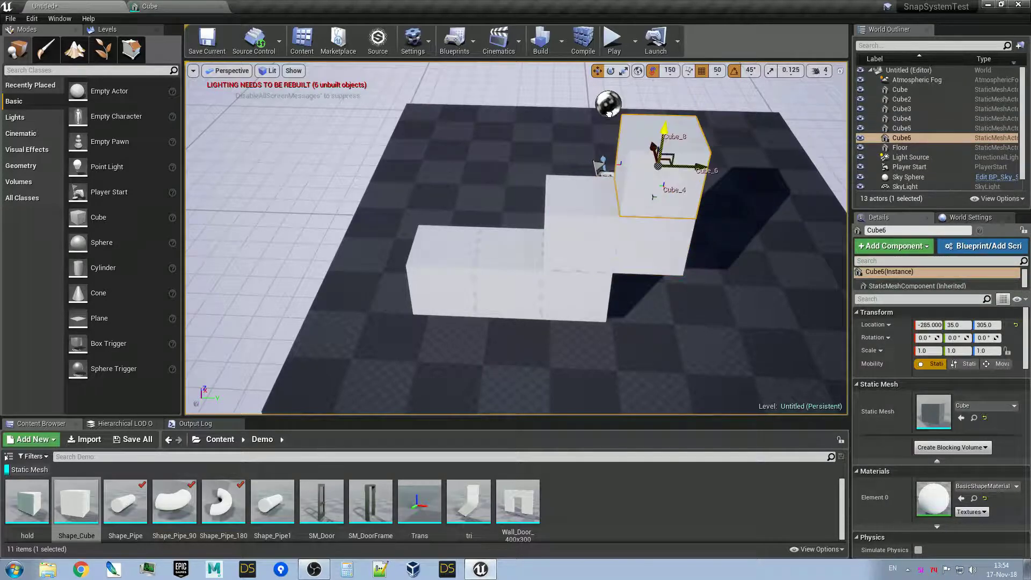
{"action": "left_click_drag", "start_coordinate": [609, 113], "coordinate": [606, 90]}
{"action": "right_click_drag", "start_coordinate": [606, 91], "coordinate": [563, 77]}
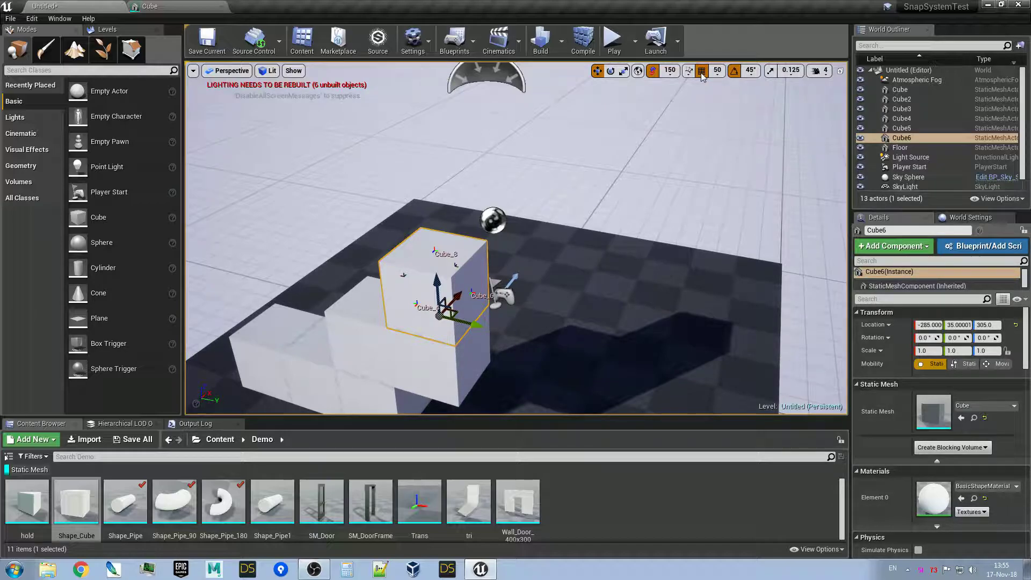
Turn off grid and rotation snapping, and test socket snapping by moving the top cube to Y 135, Z 205 and back onto the stack.
{"action": "left_click", "coordinate": [734, 73]}
{"action": "right_click_drag", "start_coordinate": [585, 182], "coordinate": [558, 225]}
{"action": "left_click_drag", "start_coordinate": [531, 258], "coordinate": [662, 324]}
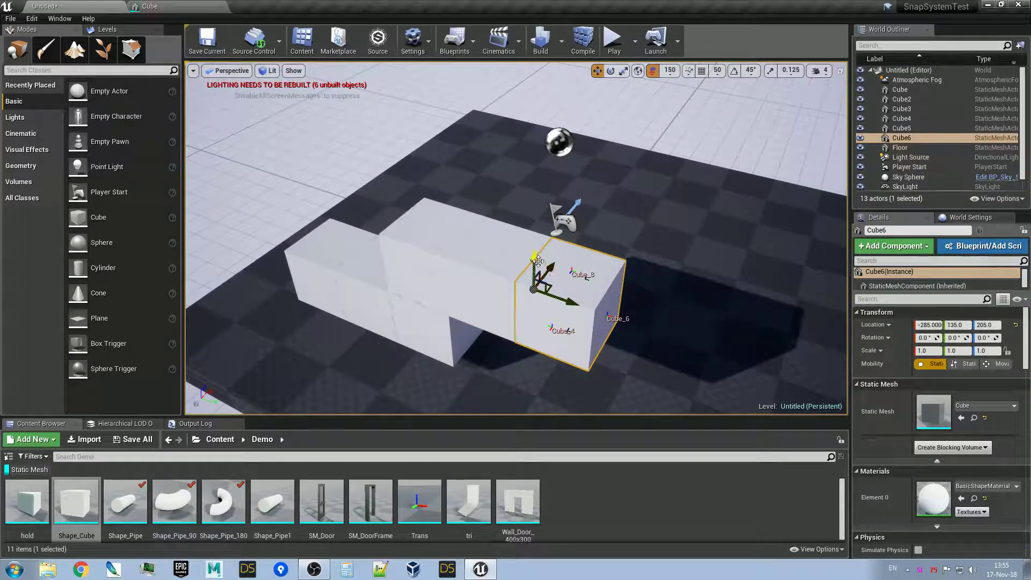
{"action": "left_click_drag", "start_coordinate": [537, 261], "coordinate": [530, 172]}
{"action": "right_click_drag", "start_coordinate": [531, 172], "coordinate": [491, 163]}
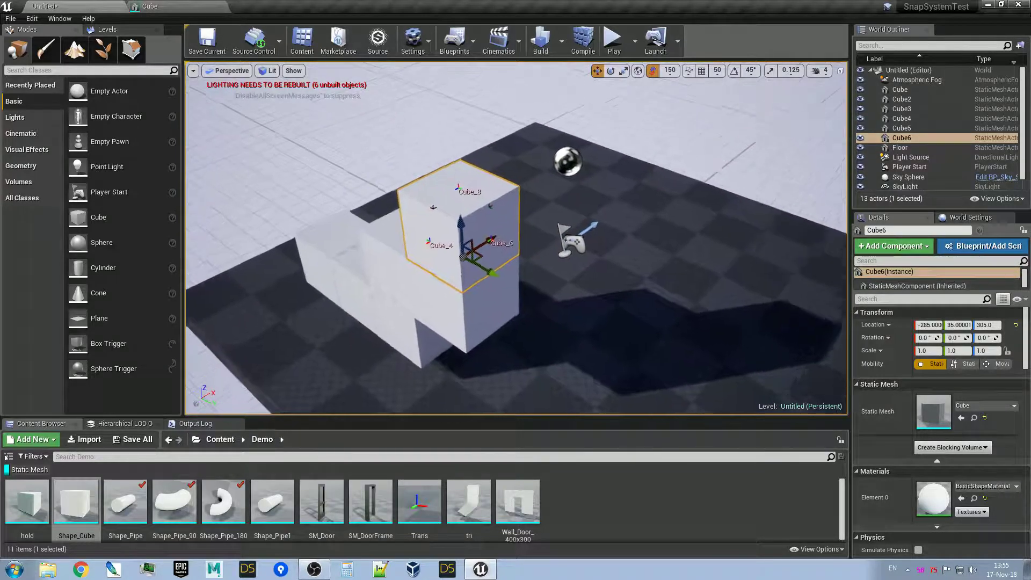
{"action": "right_click_drag", "start_coordinate": [588, 263], "coordinate": [582, 278]}
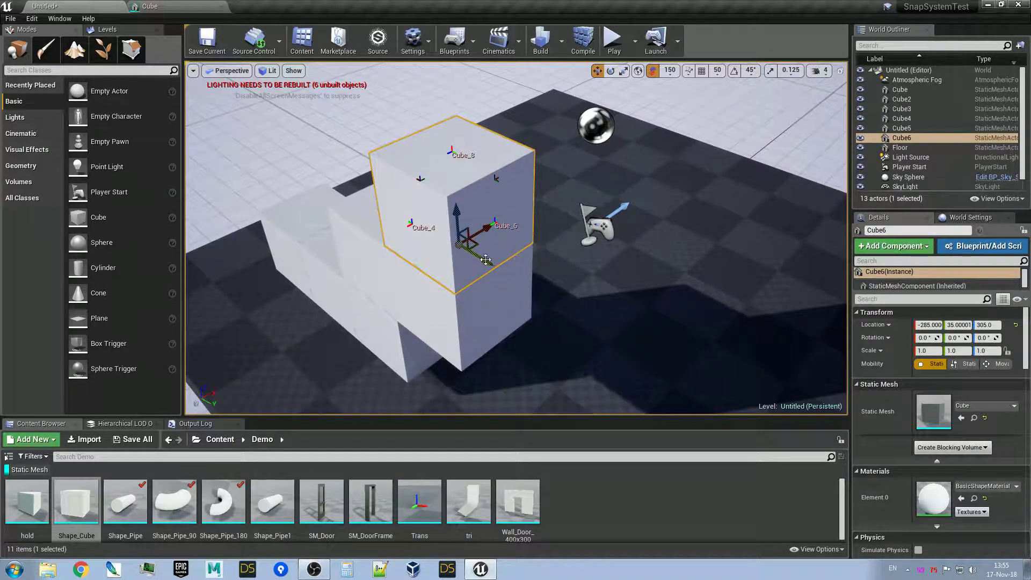
Duplicate the top cube along Y to about 301, away from the stack.
{"action": "left_click_drag", "start_coordinate": [493, 260], "coordinate": [786, 372], "text": "alt"}
{"action": "mouse_move", "coordinate": [786, 372]}
{"action": "right_mouse_down"}
{"action": "mouse_move", "coordinate": [720, 370]}
{"action": "mouse_move", "coordinate": [786, 372]}
{"action": "right_mouse_up"}
{"action": "right_click_drag", "start_coordinate": [430, 143], "coordinate": [430, 142]}
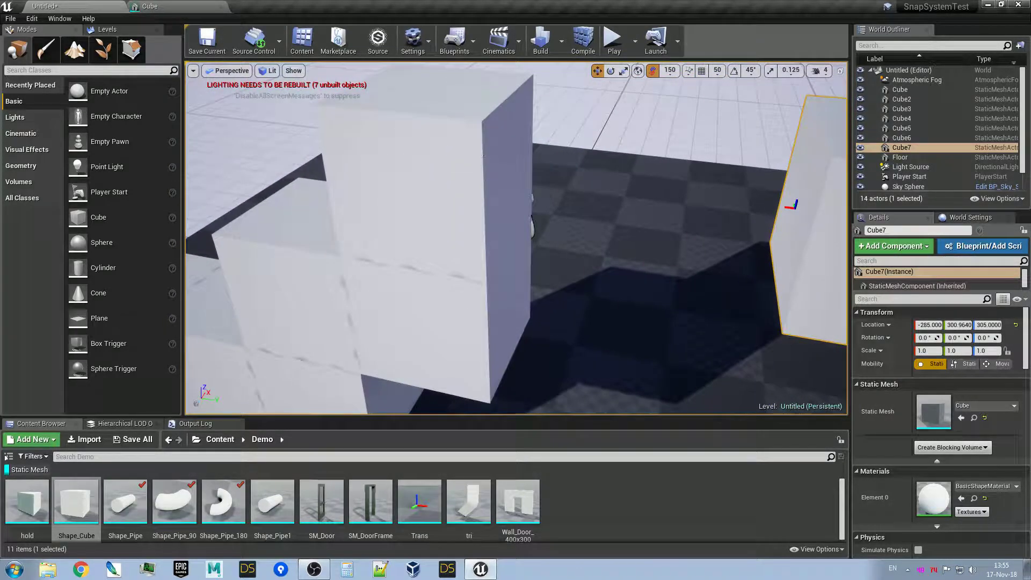
Select the detached cube and snap it against the side of the stack's top cube at Y 135.
{"action": "left_click", "coordinate": [430, 143]}
{"action": "right_click_drag", "start_coordinate": [495, 162], "coordinate": [455, 173]}
{"action": "left_click", "coordinate": [726, 137]}
{"action": "right_click_drag", "start_coordinate": [726, 137], "coordinate": [726, 137]}
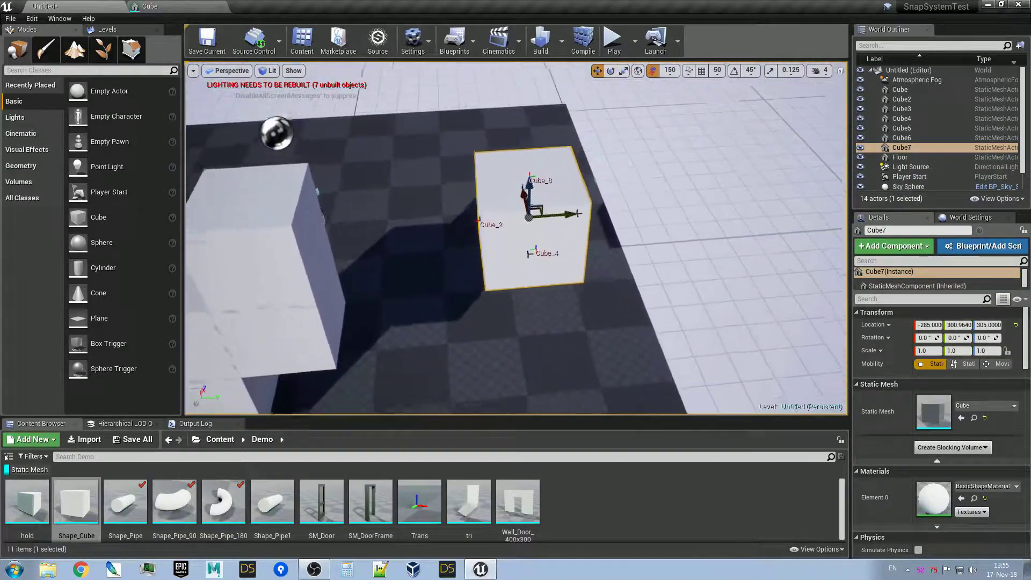
{"action": "right_click_drag", "start_coordinate": [569, 230], "coordinate": [569, 229]}
{"action": "left_click_drag", "start_coordinate": [537, 233], "coordinate": [474, 232]}
{"action": "right_click_drag", "start_coordinate": [520, 250], "coordinate": [519, 250]}
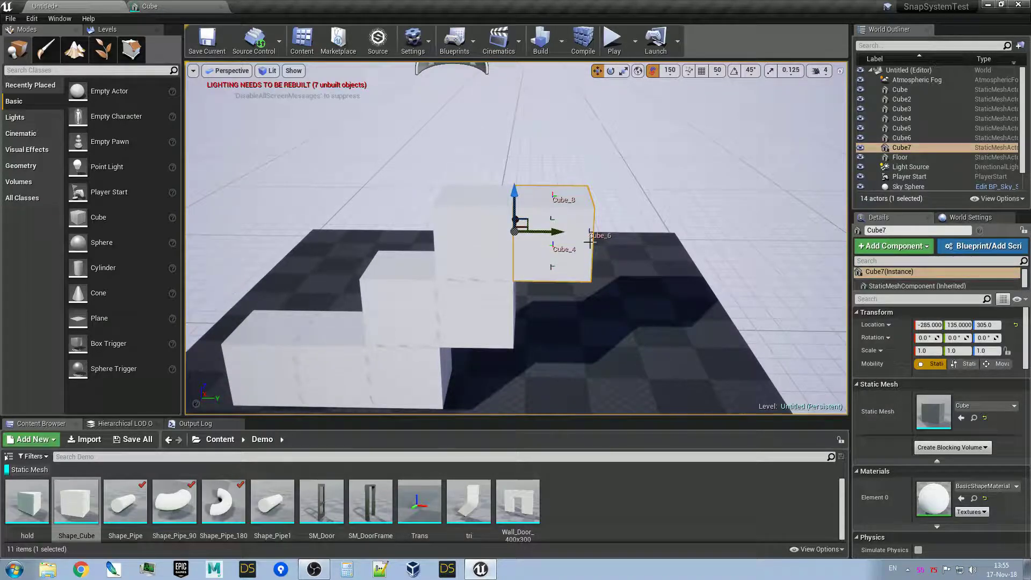
Select the newest cube and the two cubes beside and below it, and snap a duplicate of all three on top of the stack.
{"action": "left_click", "coordinate": [457, 236], "text": "ctrl"}
{"action": "left_click", "coordinate": [482, 310], "text": "ctrl"}
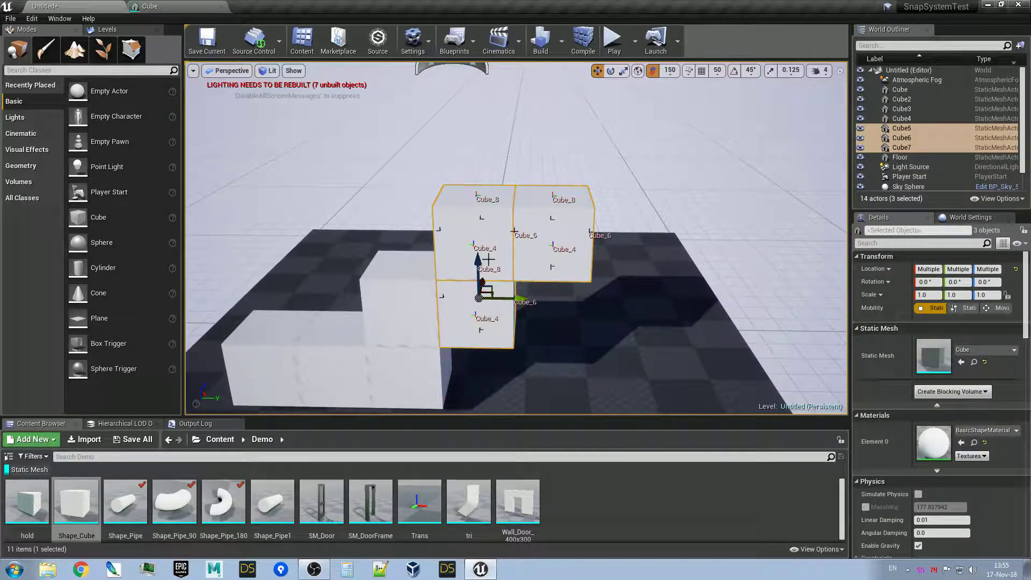
{"action": "left_click_drag", "start_coordinate": [479, 269], "coordinate": [472, 101], "text": "alt"}
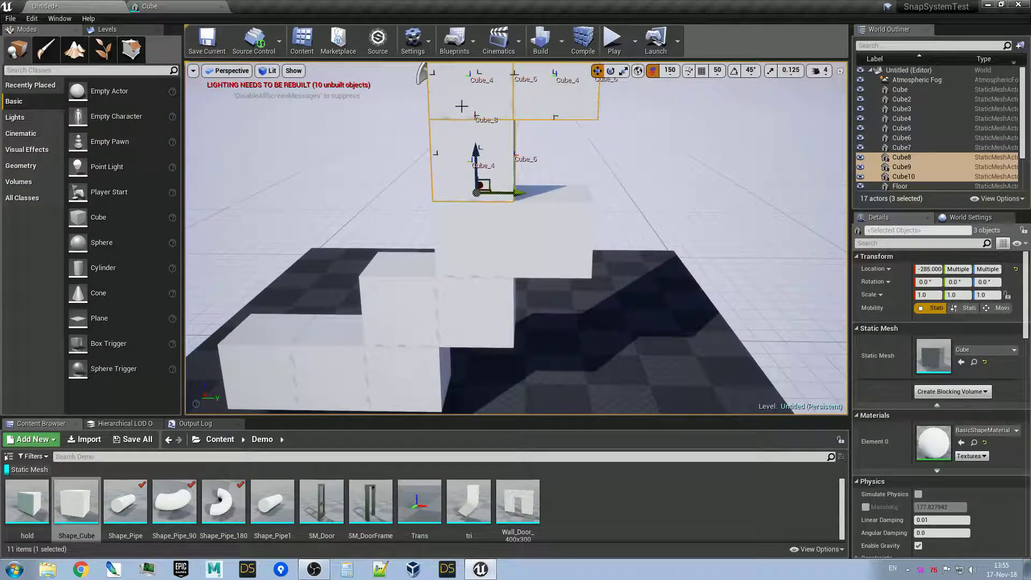
{"action": "right_click_drag", "start_coordinate": [460, 106], "coordinate": [462, 217]}
Try rotating the three duplicated cubes together with socket snapping.
{"action": "key", "text": "e"}
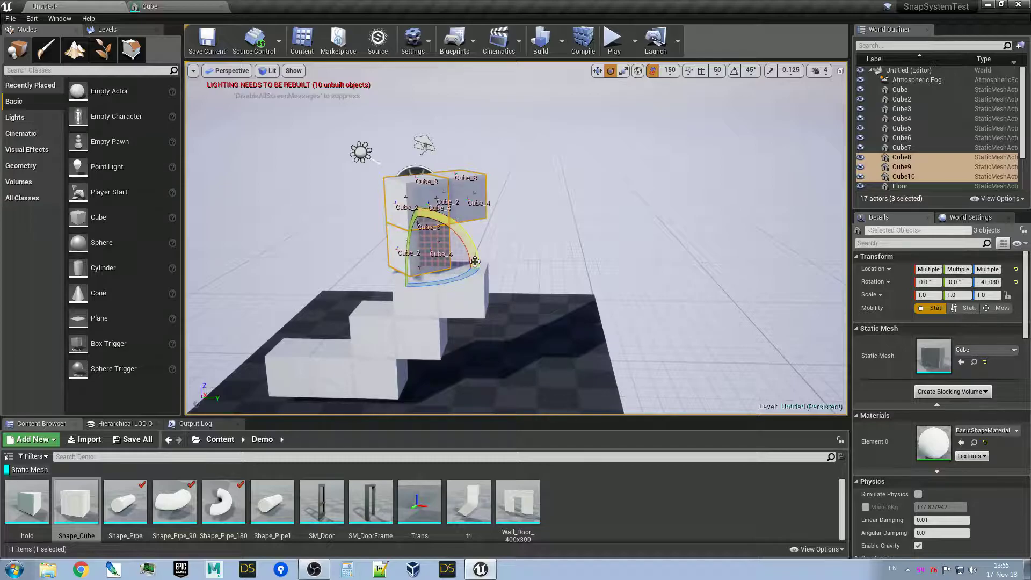
{"action": "left_click_drag", "start_coordinate": [475, 261], "coordinate": [460, 290]}
{"action": "right_click_drag", "start_coordinate": [462, 292], "coordinate": [400, 289]}
{"action": "right_click_drag", "start_coordinate": [700, 349], "coordinate": [536, 307]}
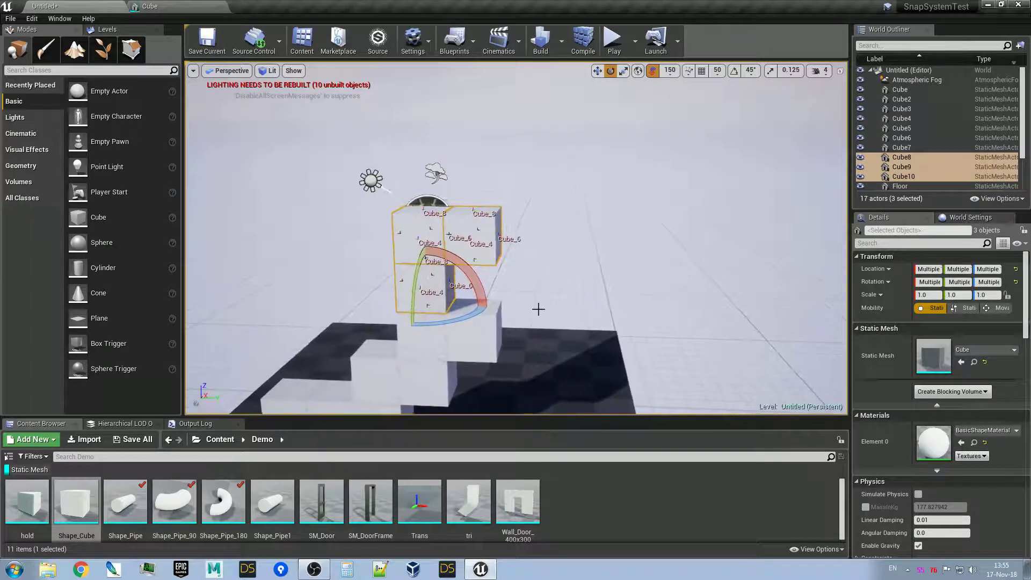
Group the three duplicated cubes and snap a copy of the group beside them along Y.
{"action": "key", "text": "ctrl+g"}
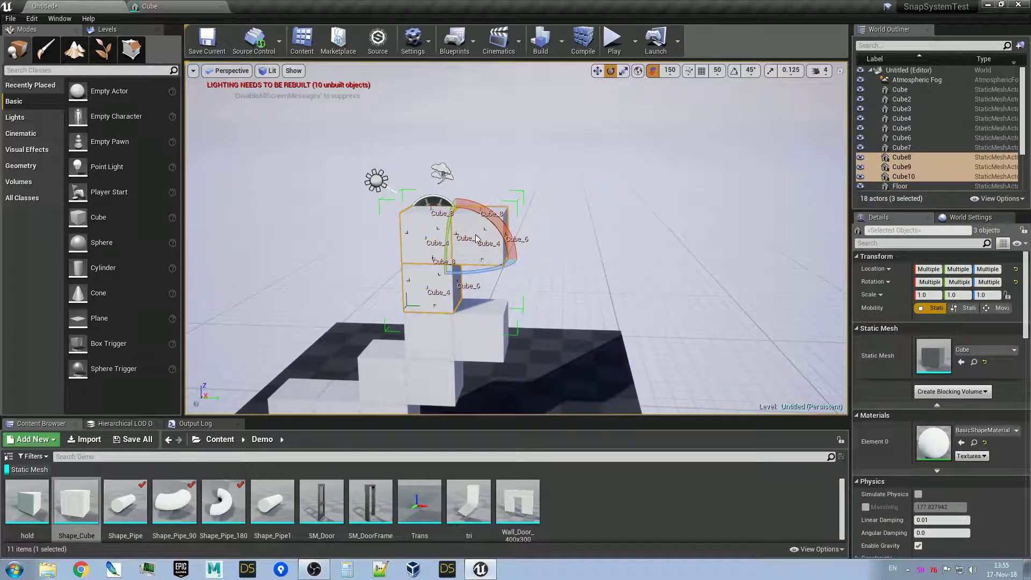
{"action": "key", "text": "w"}
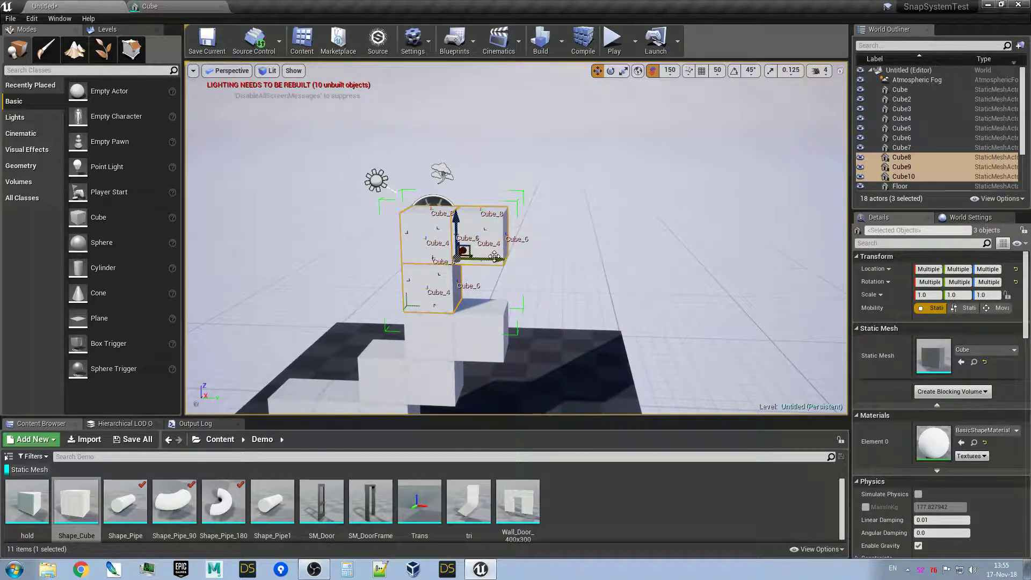
{"action": "left_click_drag", "start_coordinate": [498, 262], "coordinate": [653, 299], "text": "alt"}
Rotate the copied group 90 degrees about X and snap it one cube further out along Y.
{"action": "key", "text": "e"}
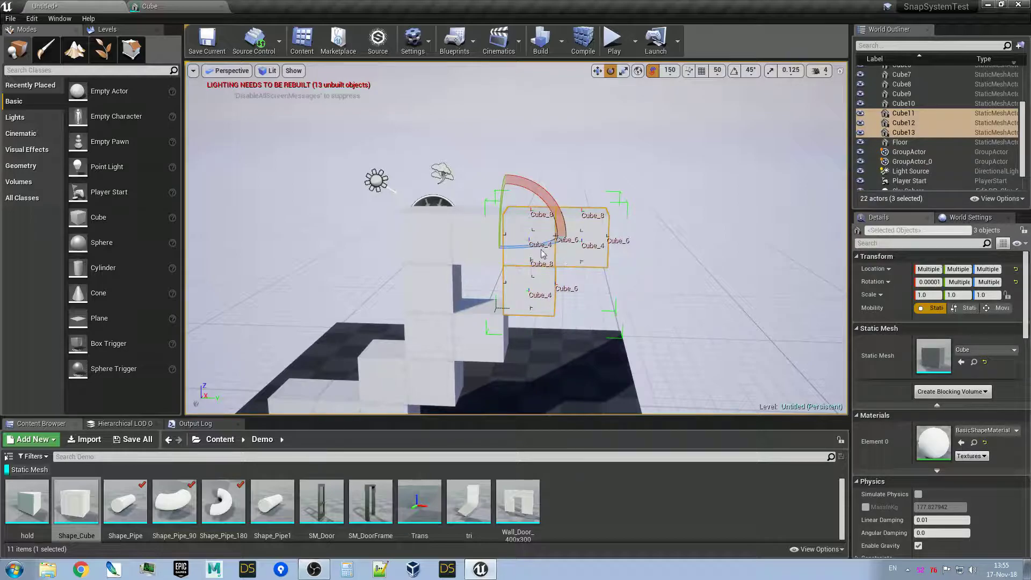
{"action": "left_click_drag", "start_coordinate": [548, 200], "coordinate": [582, 220]}
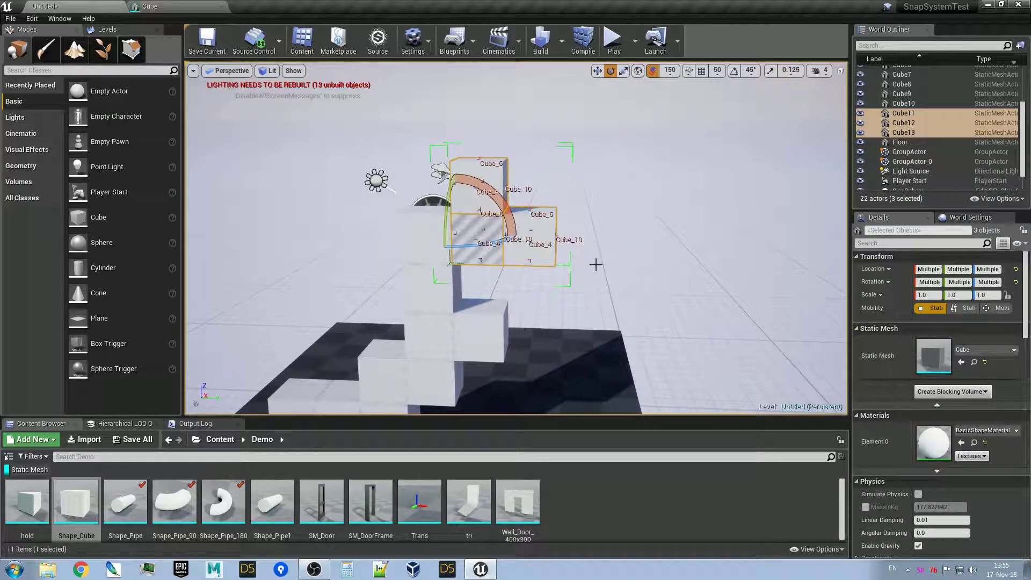
{"action": "key", "text": "w"}
{"action": "left_click_drag", "start_coordinate": [494, 232], "coordinate": [626, 288]}
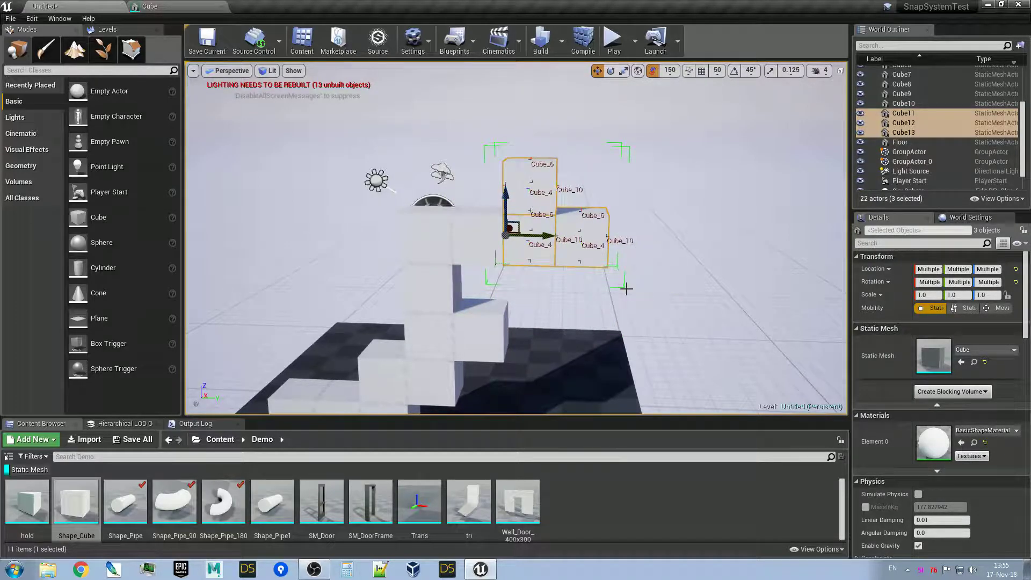